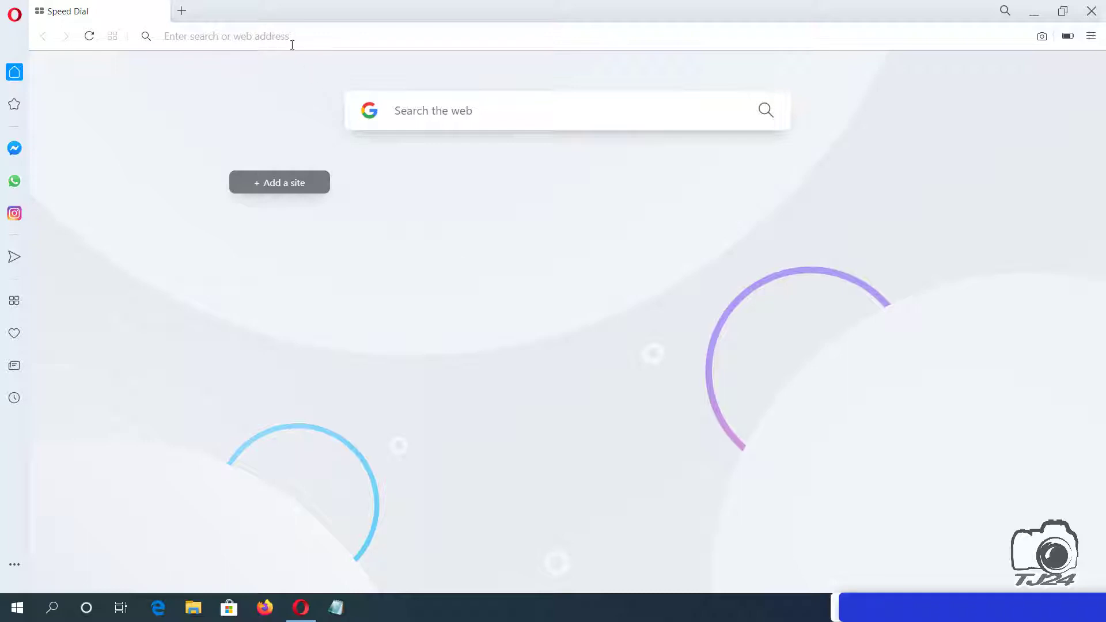
# Open the website jpg2pdf.com.
pyautogui.click(291, 45)
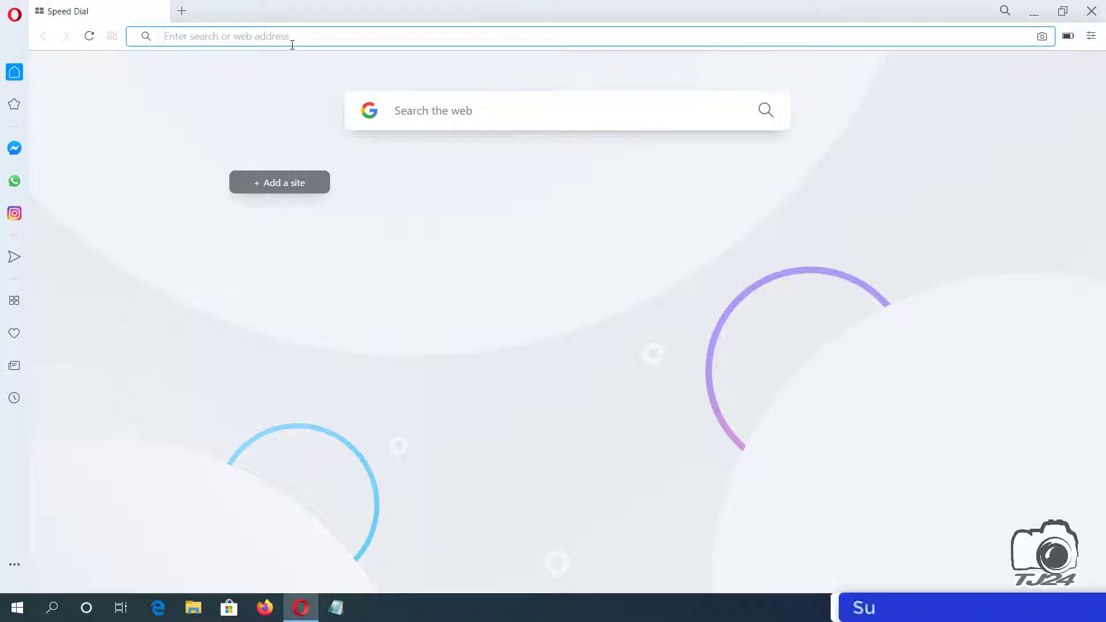
pyautogui.write('jpg')
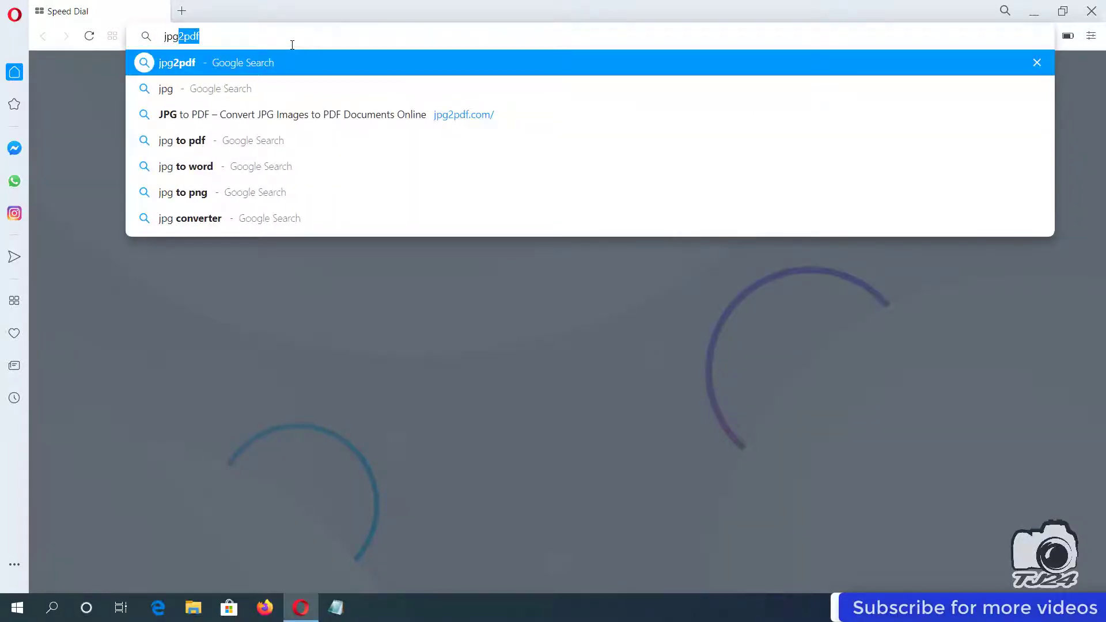
pyautogui.write('2pd')
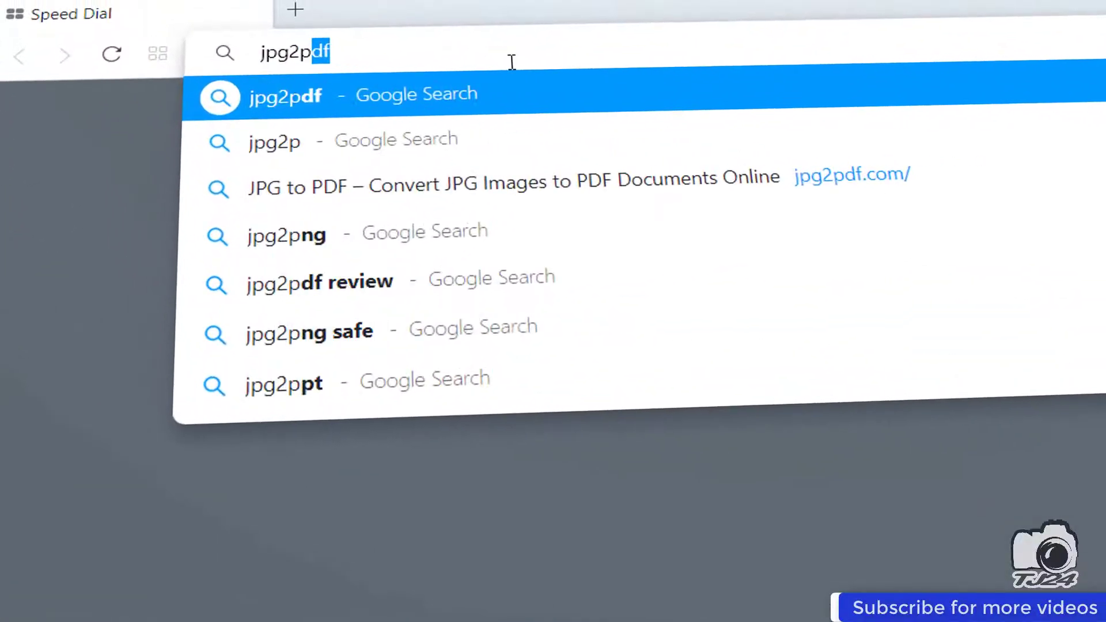
pyautogui.write('f.com')
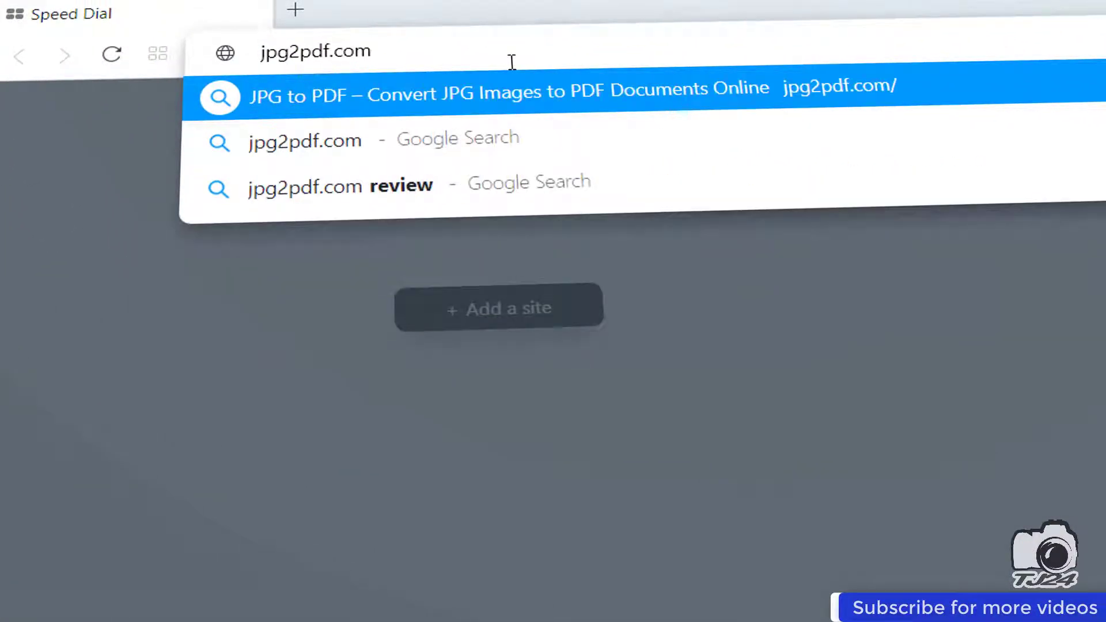
pyautogui.press('Return')
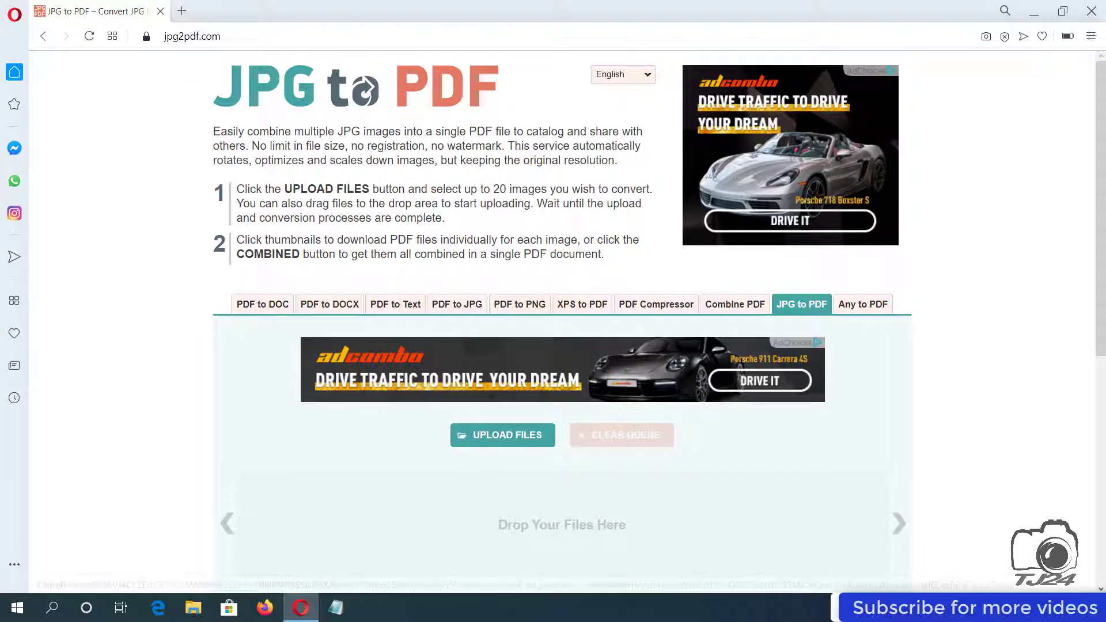
# Upload image 1 from the desktop's Photo folder to the JPG to PDF converter.
pyautogui.scroll(-2, 1102, 151)
pyautogui.moveTo(1102, 151); pyautogui.dragTo(1103, 242)
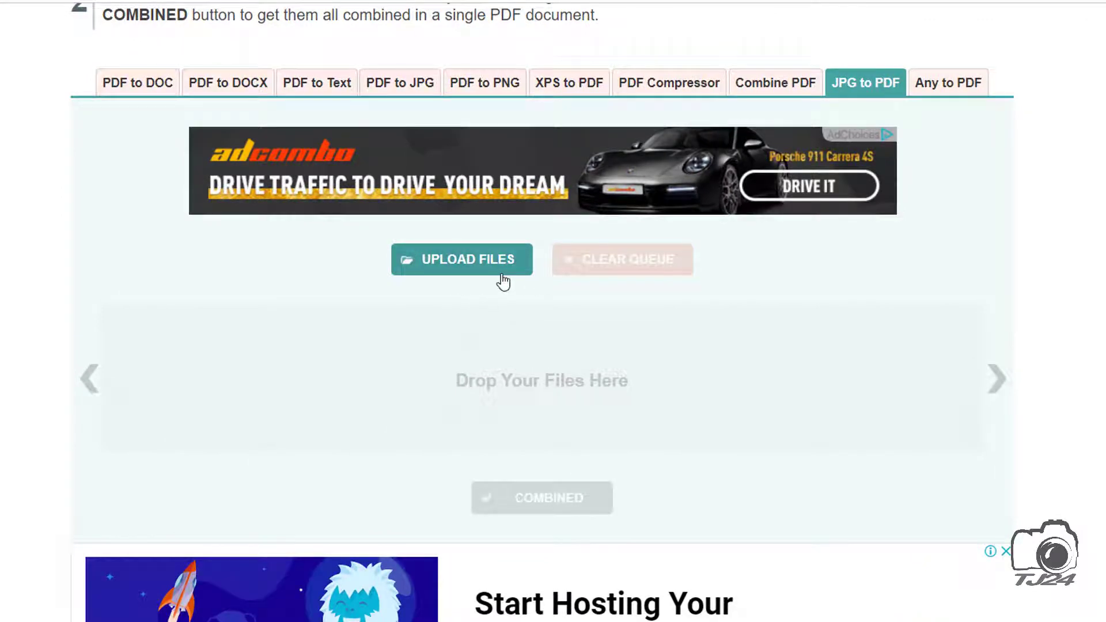
pyautogui.moveTo(452, 378); pyautogui.dragTo(641, 388)
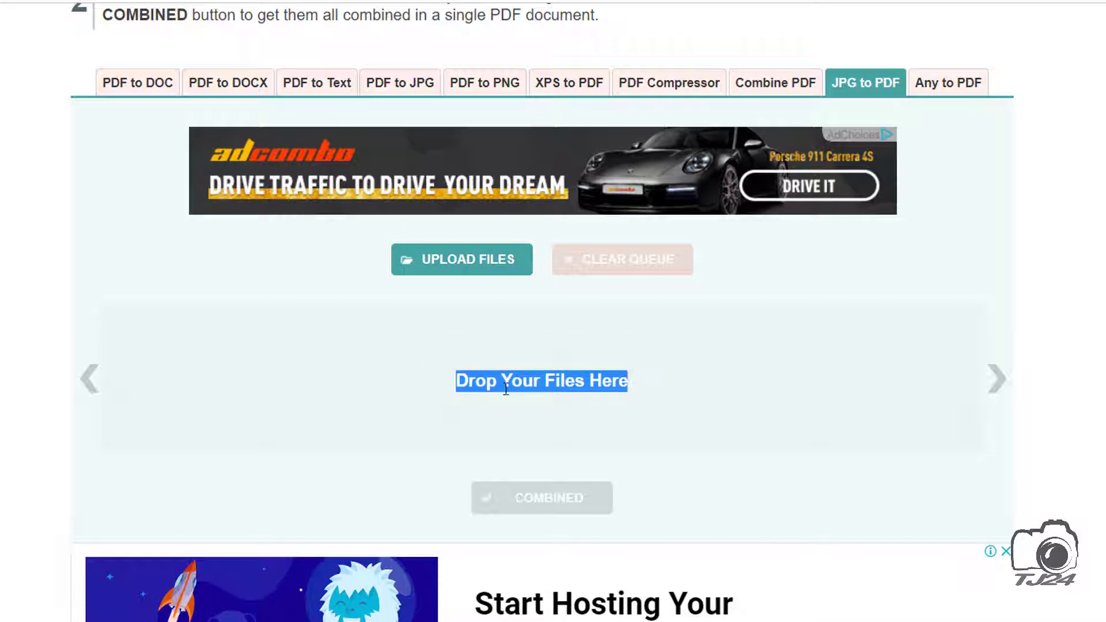
pyautogui.click(625, 389)
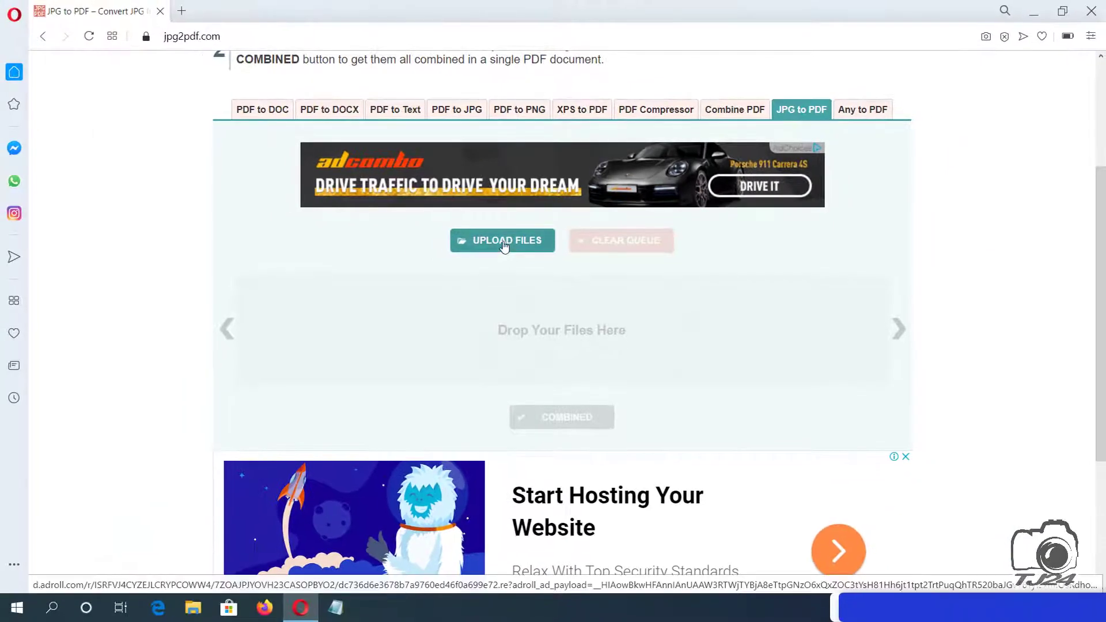
pyautogui.click(504, 242)
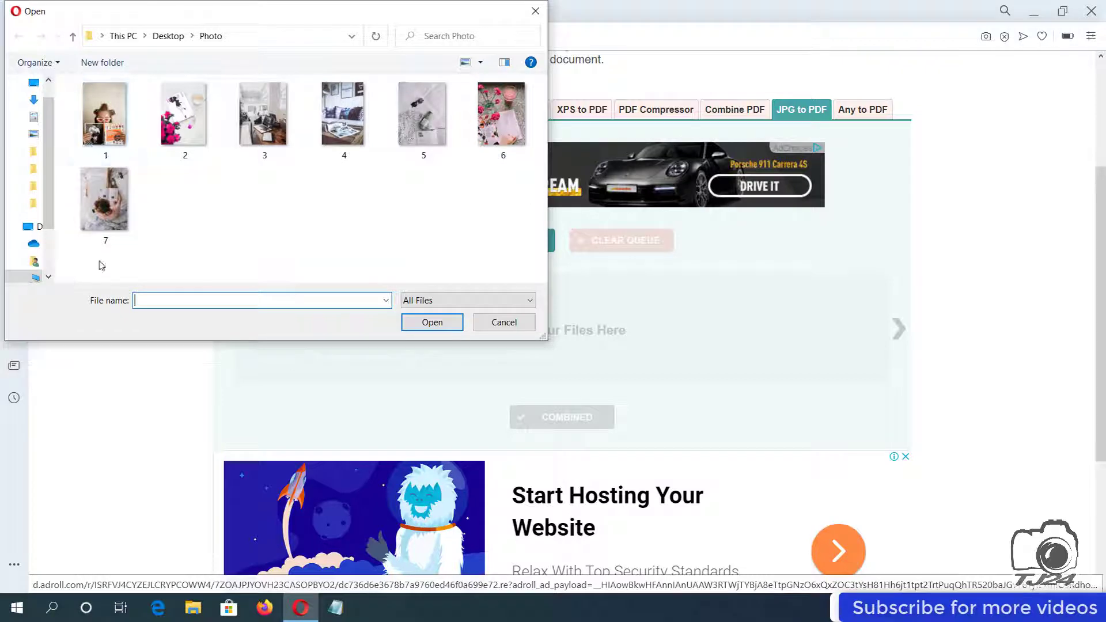
pyautogui.moveTo(99, 262); pyautogui.dragTo(520, 119)
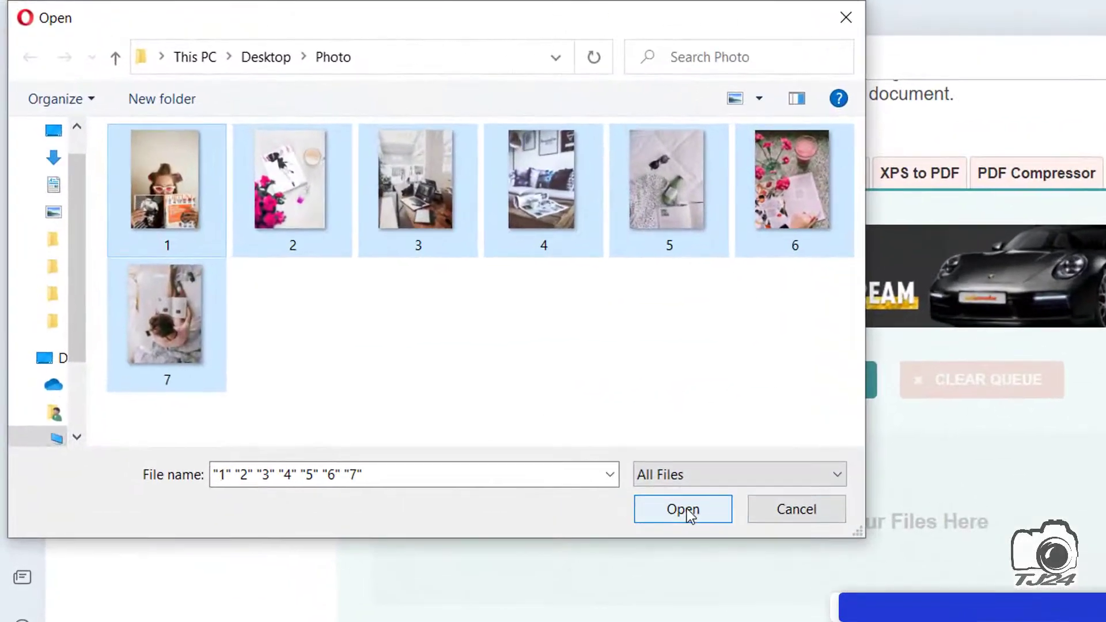
pyautogui.click(468, 397)
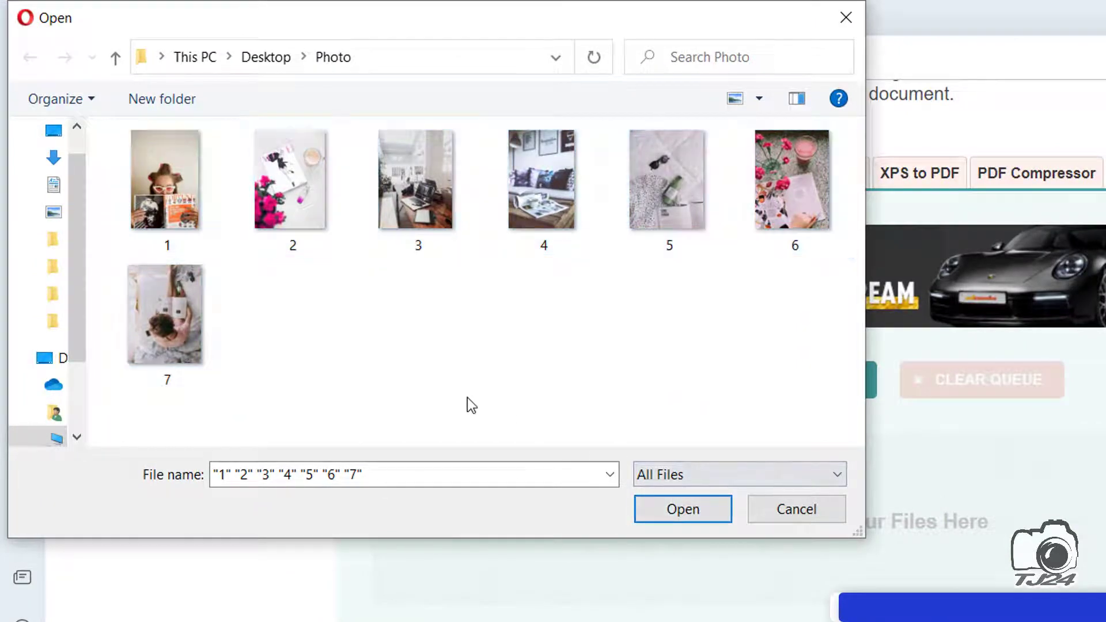
pyautogui.click(153, 204)
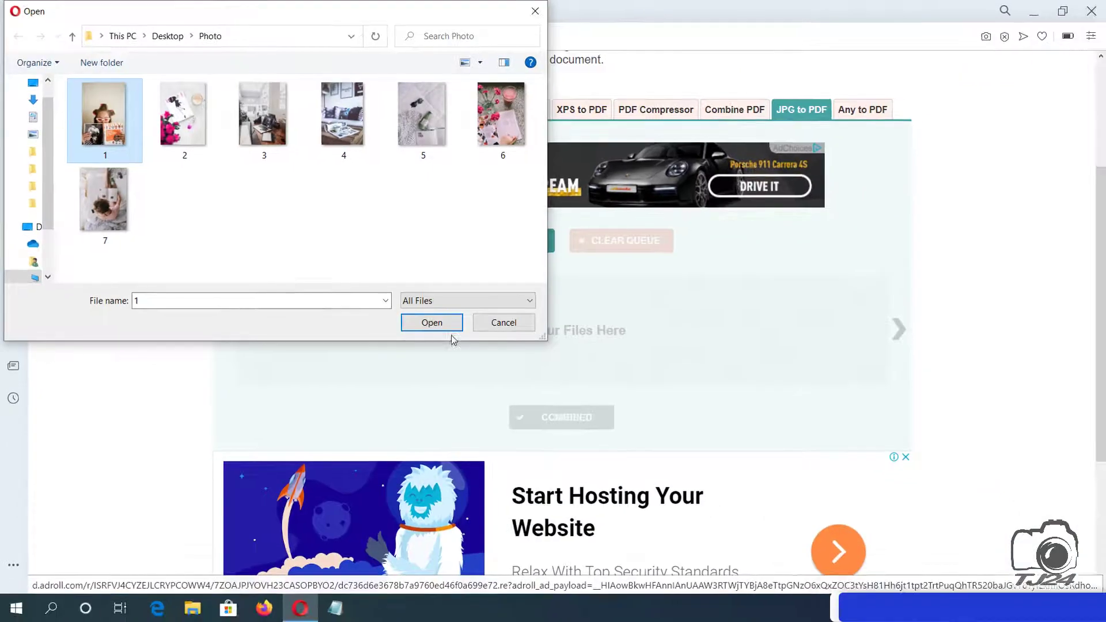
pyautogui.click(429, 324)
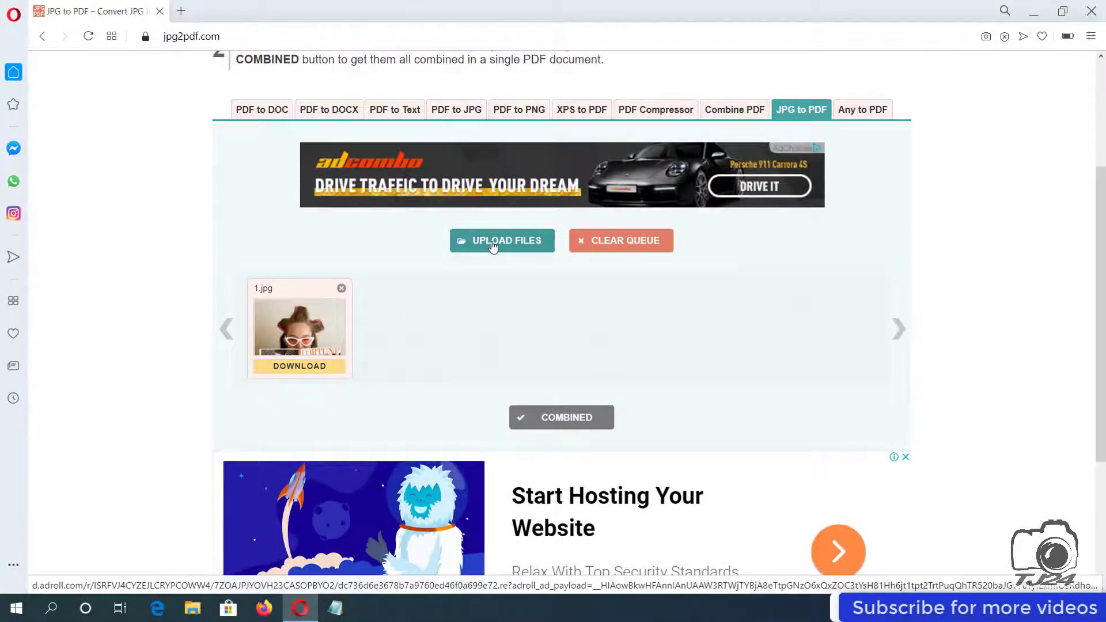
# Add image 6 from the Photo folder to the conversion queue.
pyautogui.click(493, 244)
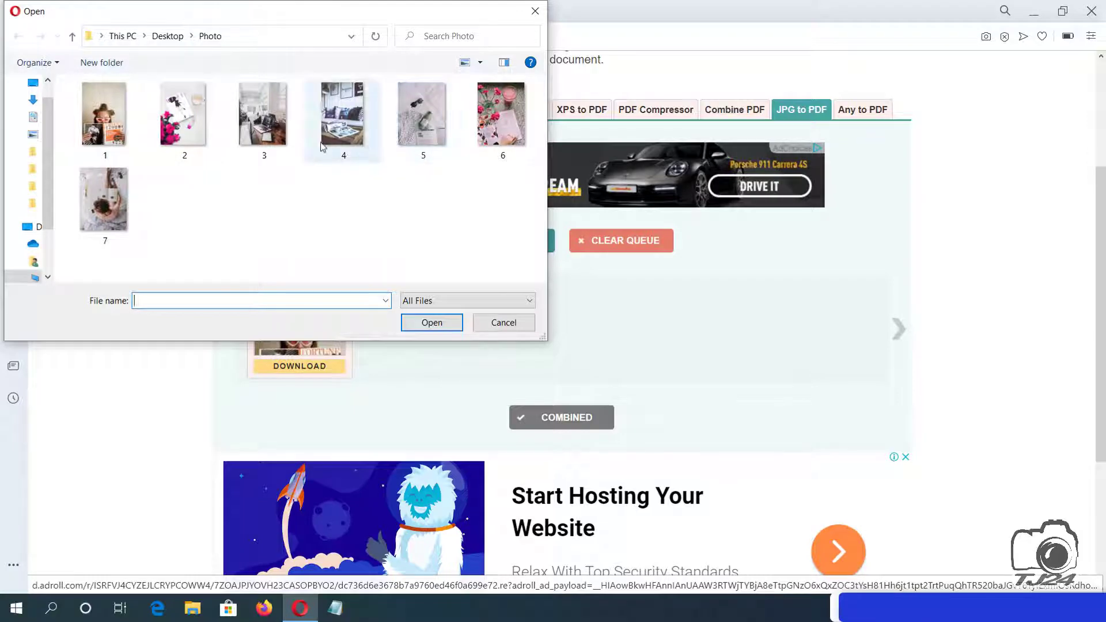
pyautogui.click(495, 141)
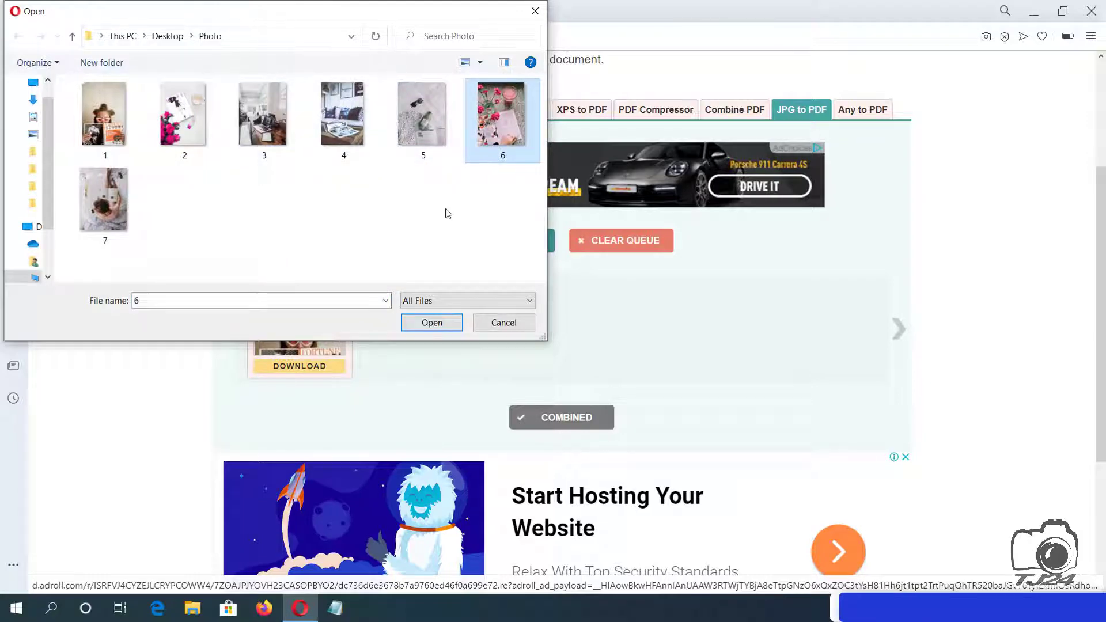
pyautogui.click(429, 322)
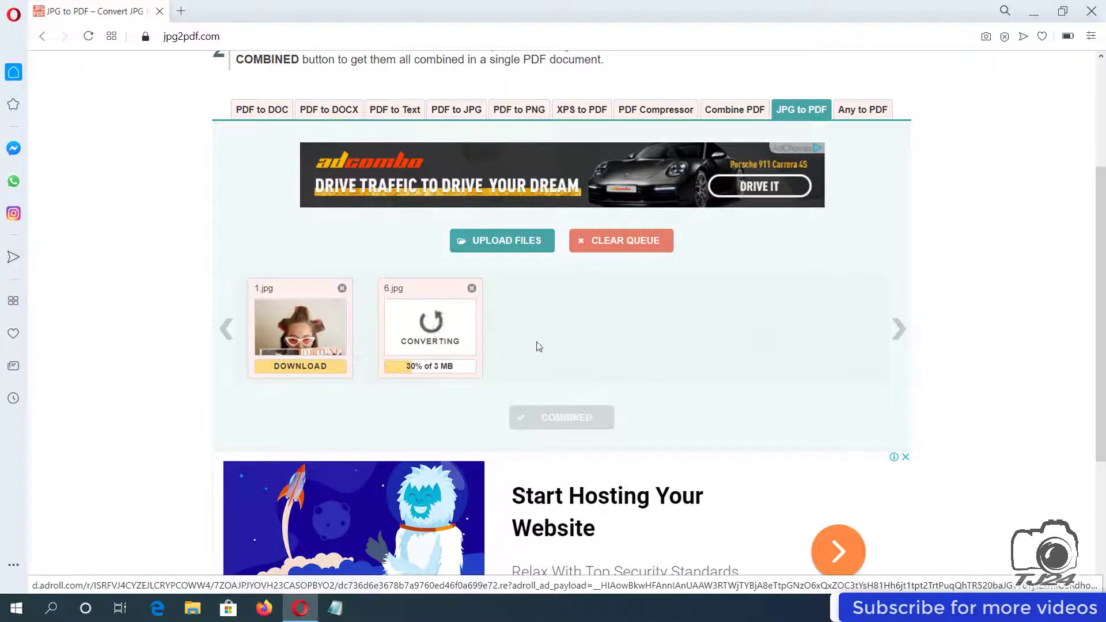
# Add images 2, 3, 4, 5 and 7 from the Photo folder to the conversion queue together.
pyautogui.click(530, 248)
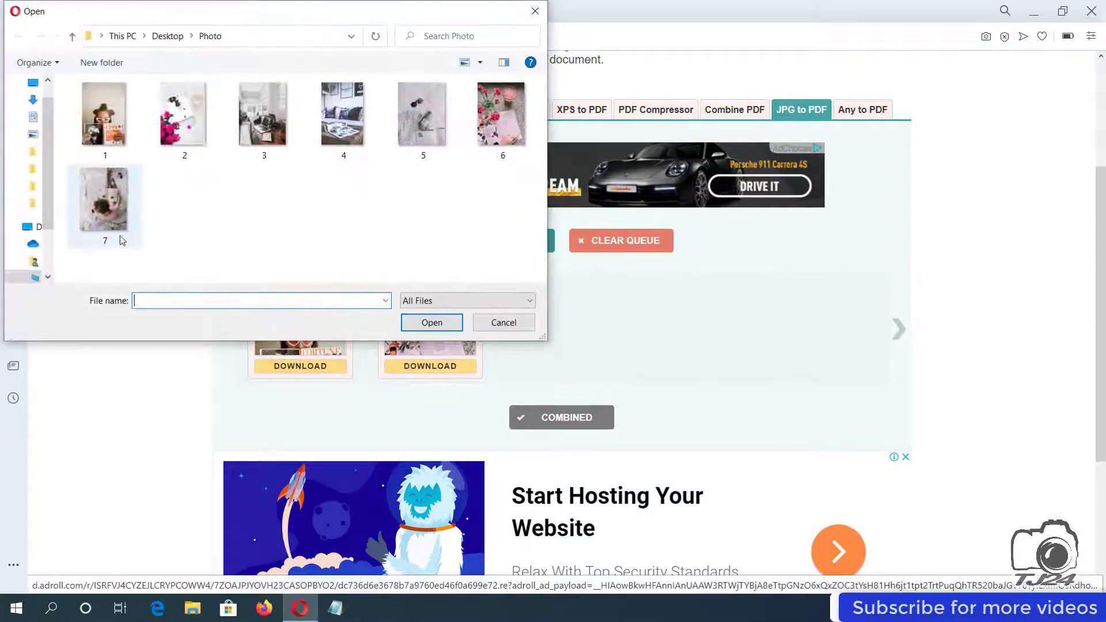
pyautogui.moveTo(190, 155); pyautogui.dragTo(403, 139)
pyautogui.keyDown('ctrl'); pyautogui.click(104, 199); pyautogui.keyUp('ctrl')
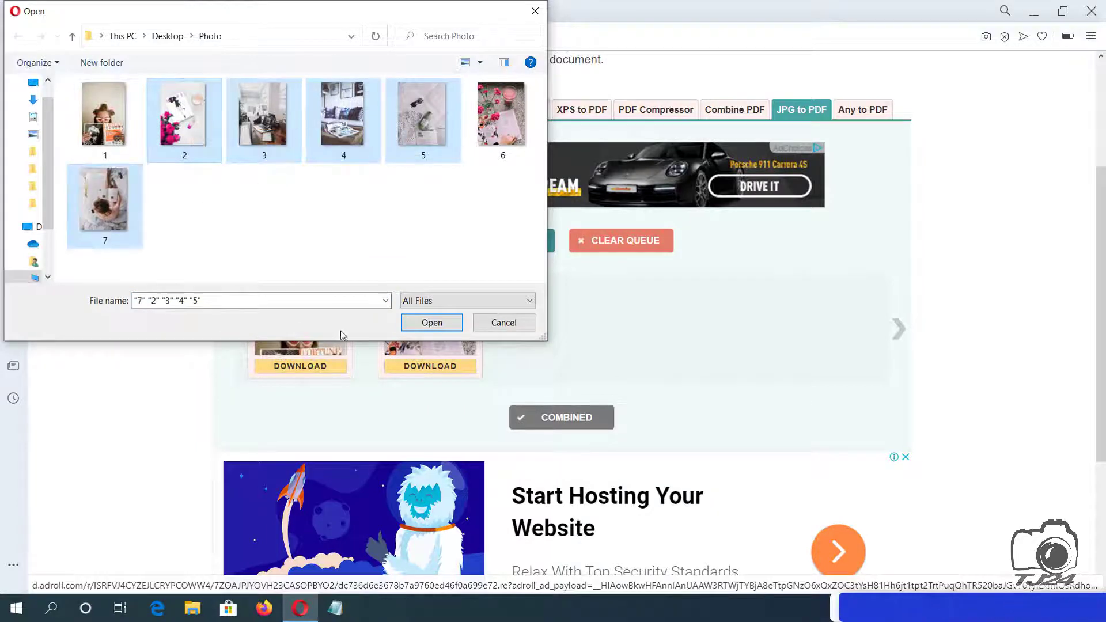
pyautogui.click(425, 325)
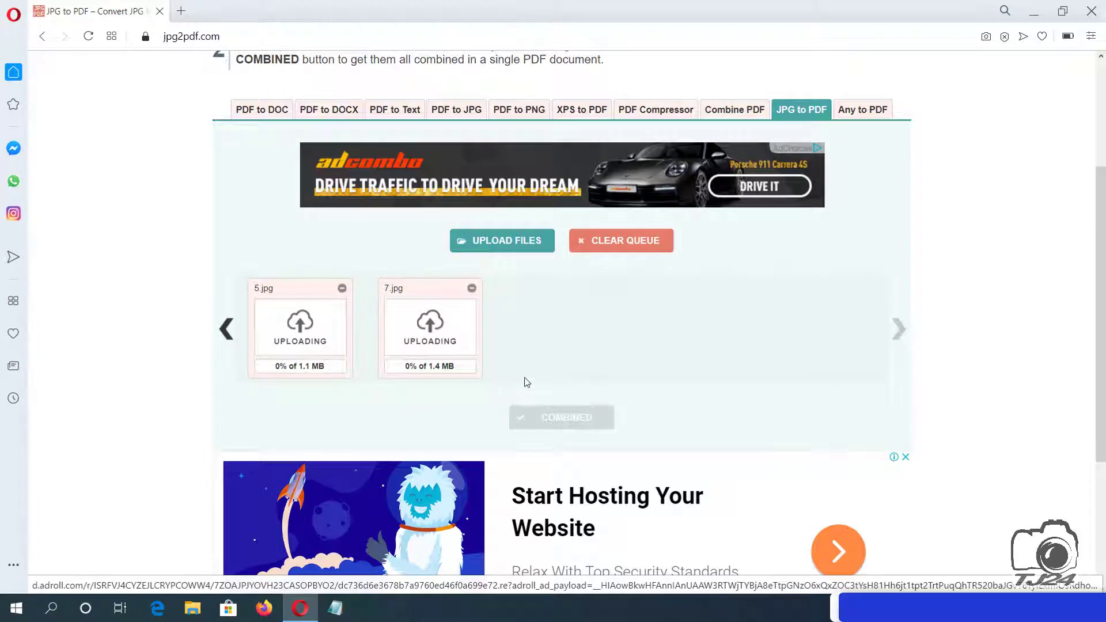
# Reorder the conversion queue by moving 6.jpg between 5.jpg and 7.jpg, and check the order of all images.
pyautogui.click(226, 331)
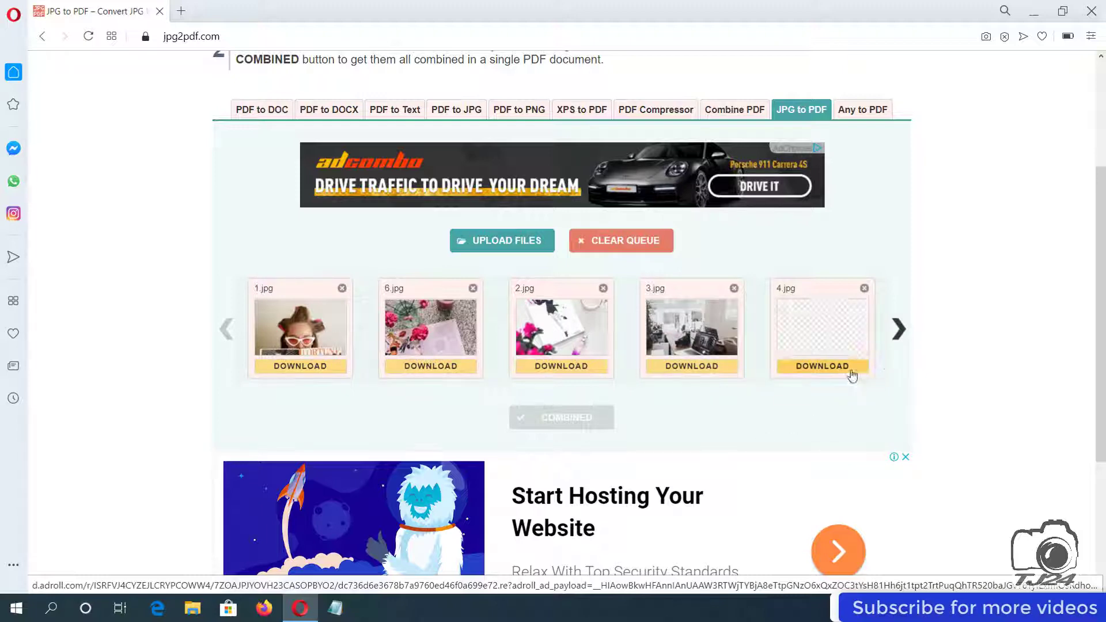
pyautogui.click(899, 330)
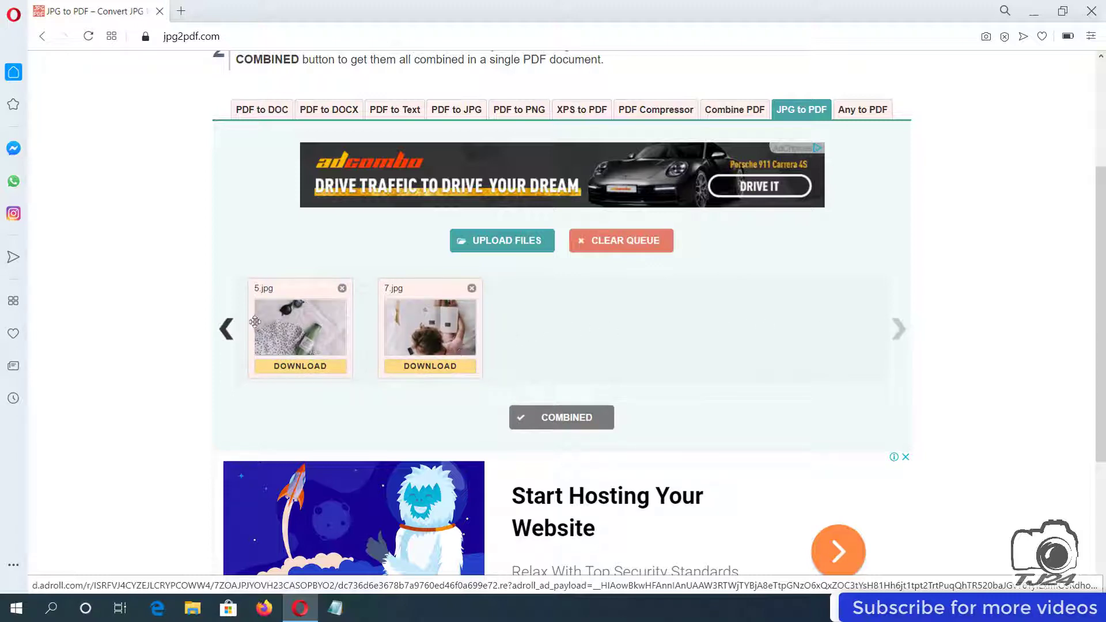
pyautogui.click(228, 333)
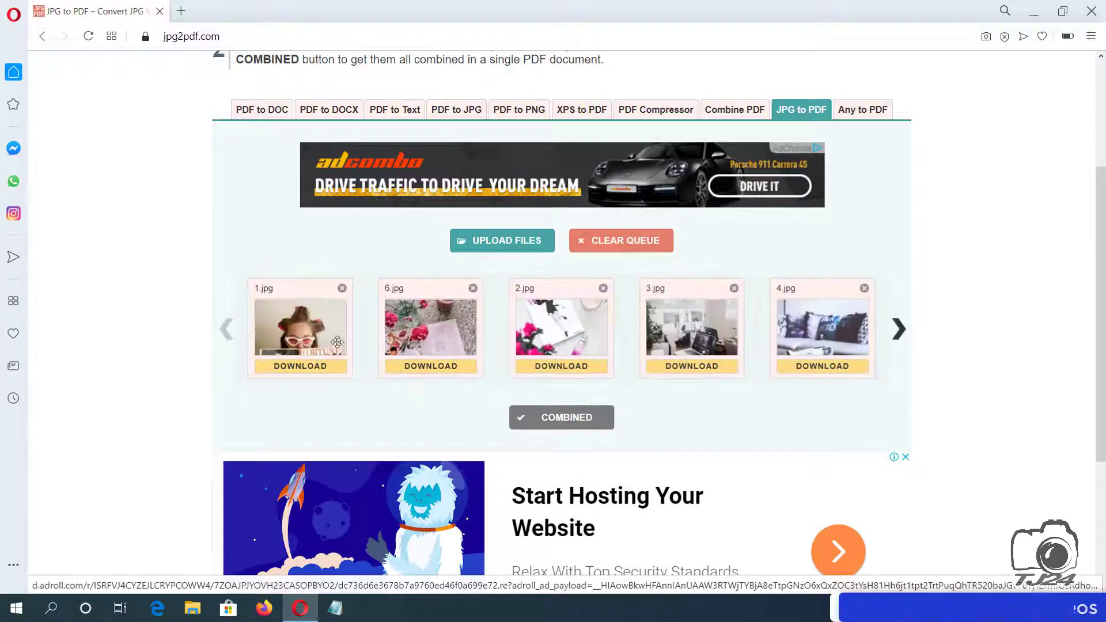
pyautogui.moveTo(429, 326); pyautogui.dragTo(565, 333)
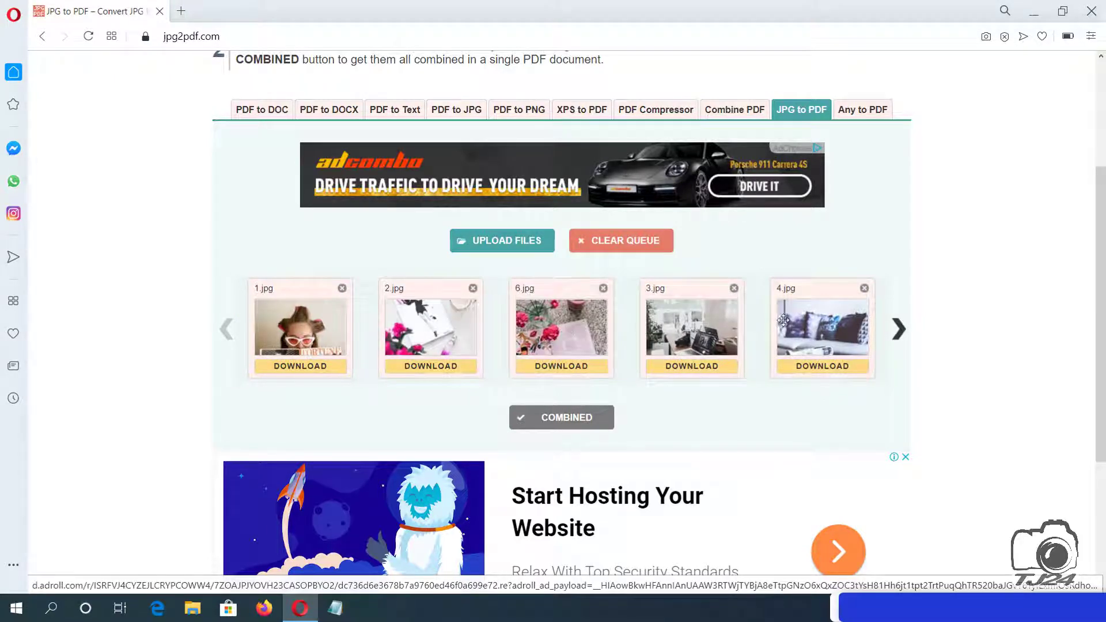
pyautogui.moveTo(584, 328); pyautogui.dragTo(926, 330)
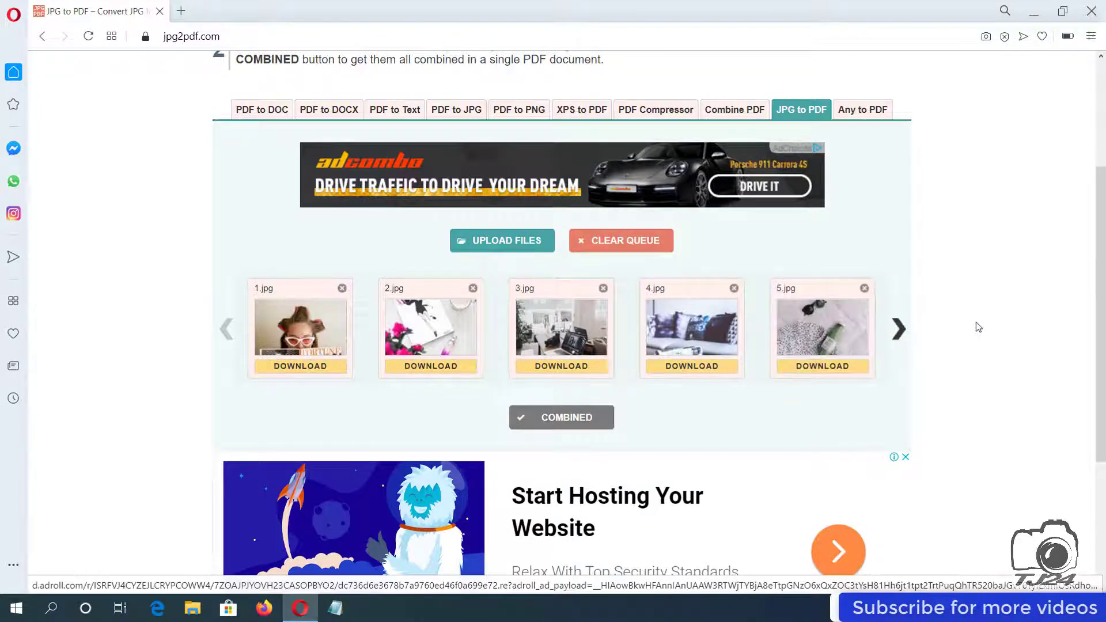
pyautogui.click(899, 330)
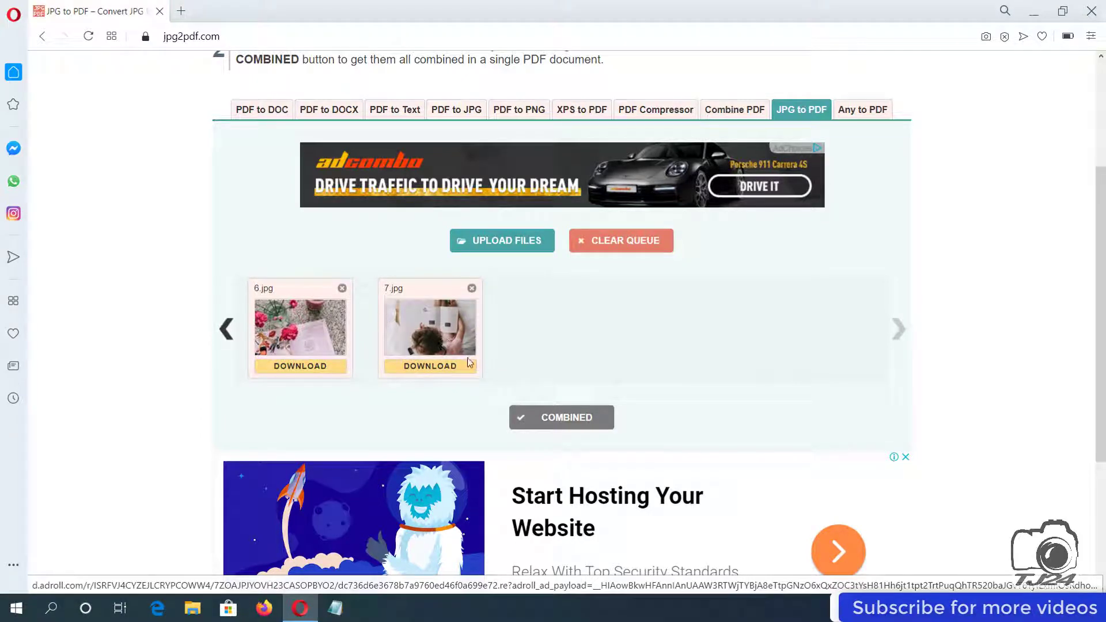
pyautogui.click(222, 334)
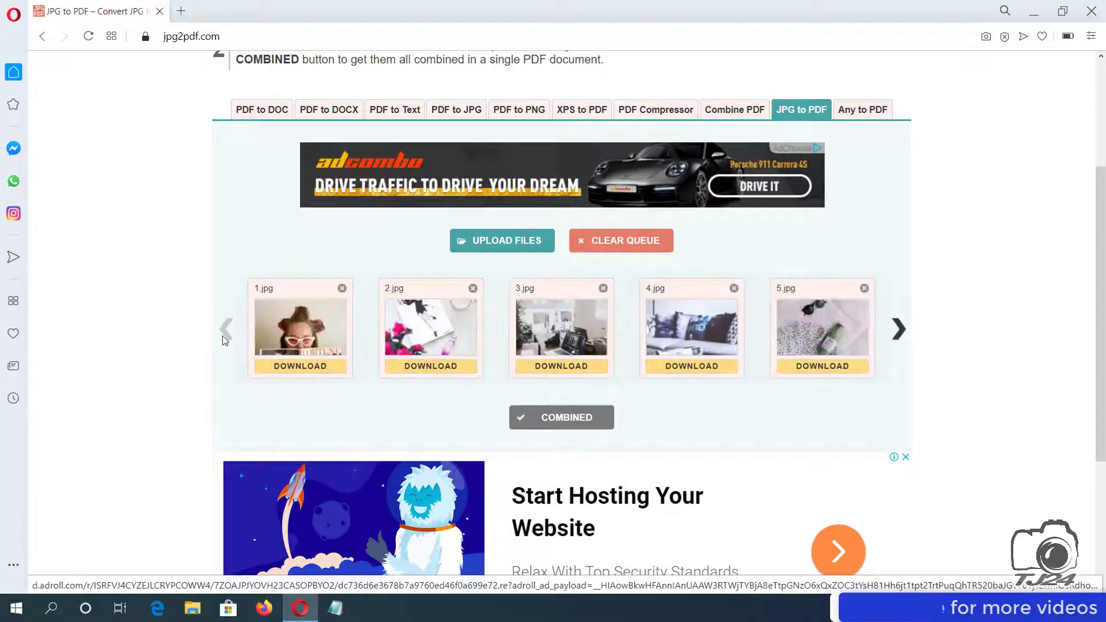
# Remove all seven images from the conversion queue one by one, starting with 1.jpg.
pyautogui.click(342, 288)
pyautogui.click(342, 289)
pyautogui.click(342, 288)
pyautogui.click(342, 289)
pyautogui.click(342, 288)
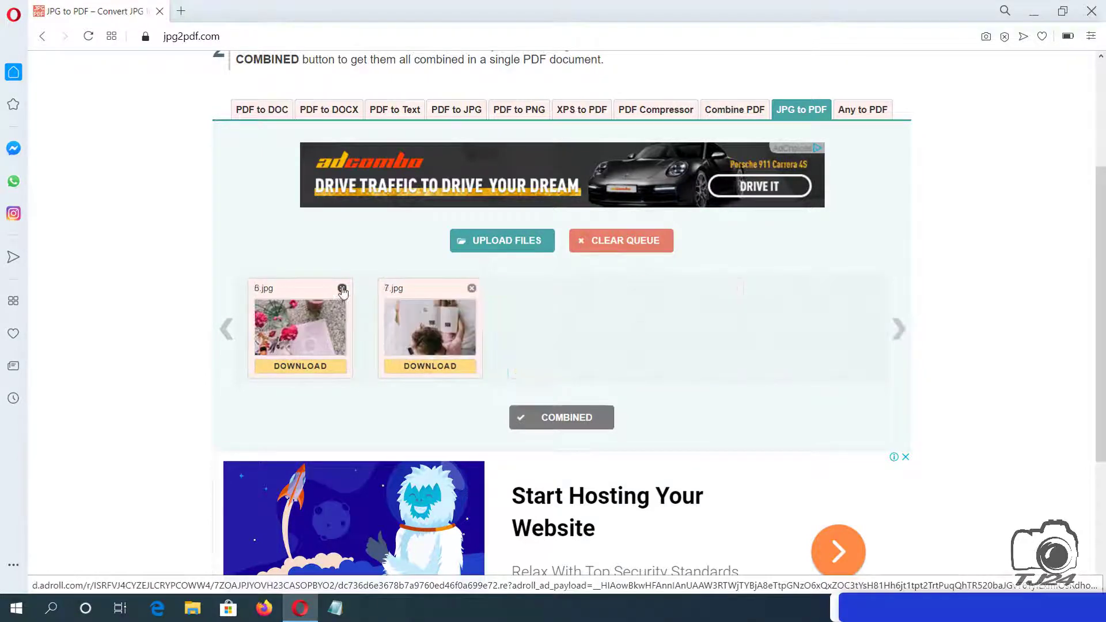
pyautogui.click(342, 288)
pyautogui.click(342, 288)
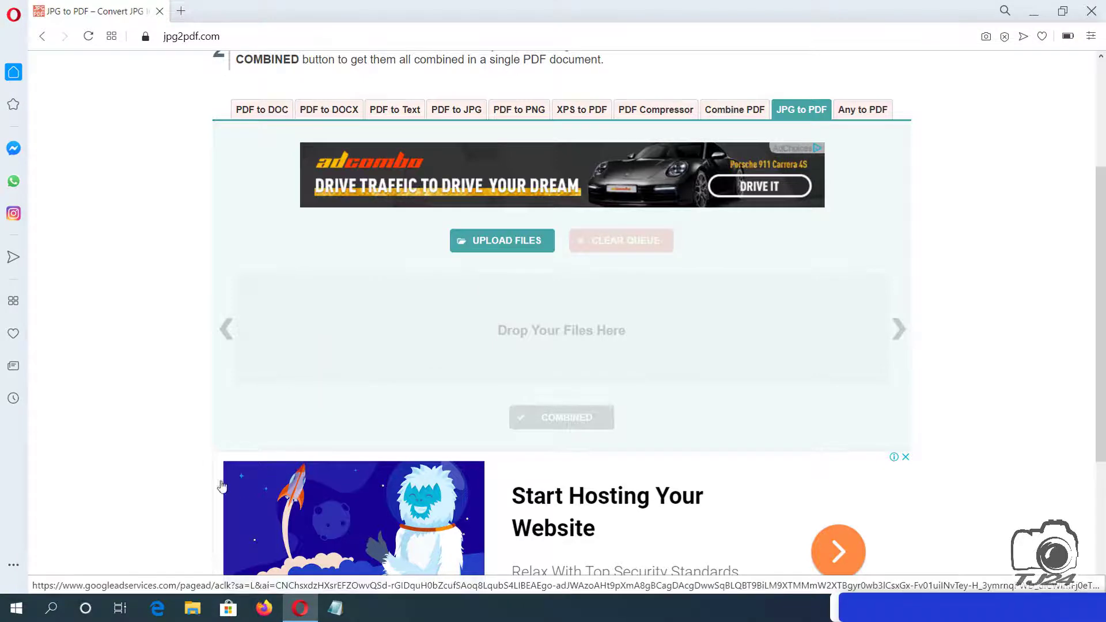
# Make the browser window smaller, move it off the desktop's Photo folder, and drop all seven images from that folder into the converter's upload area.
pyautogui.click(1062, 11)
pyautogui.moveTo(686, 25); pyautogui.dragTo(869, 91)
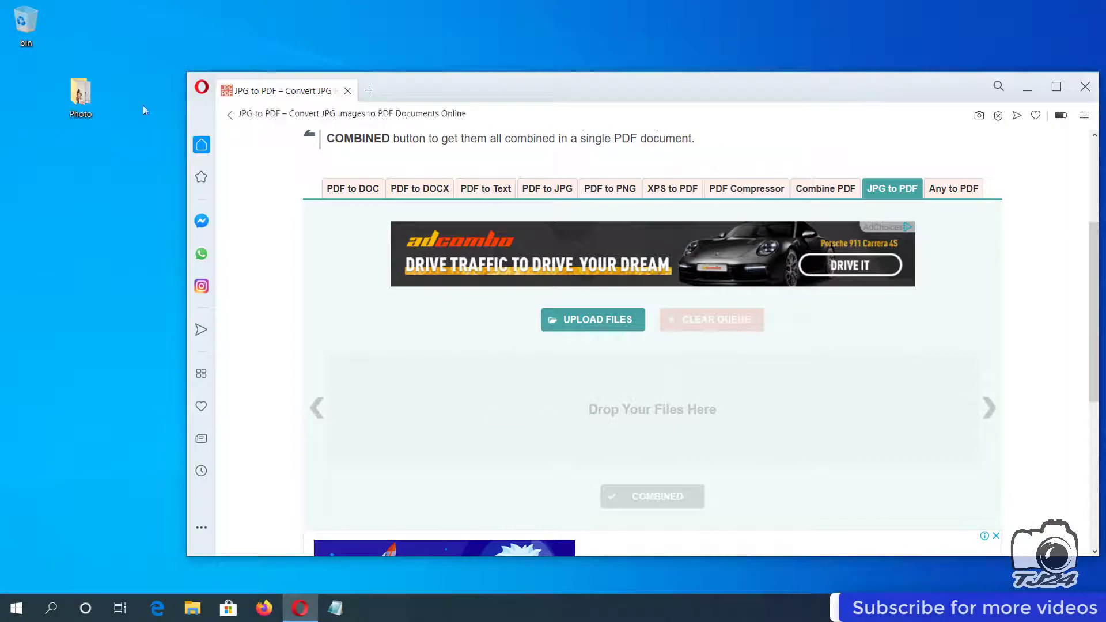
pyautogui.doubleClick(82, 99)
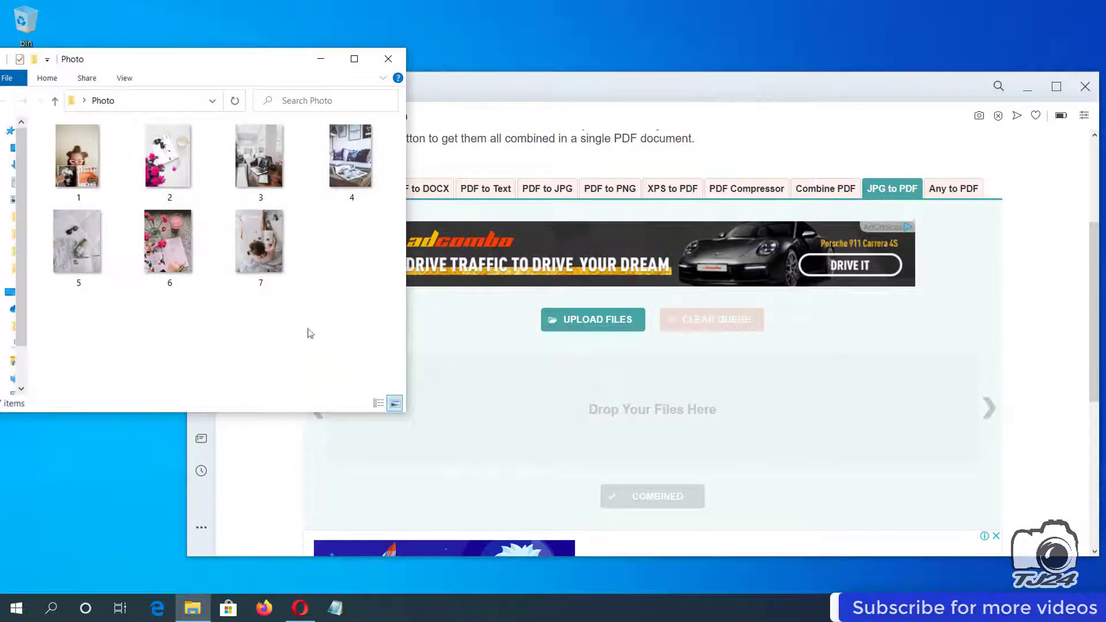
pyautogui.moveTo(70, 338); pyautogui.dragTo(596, 424)
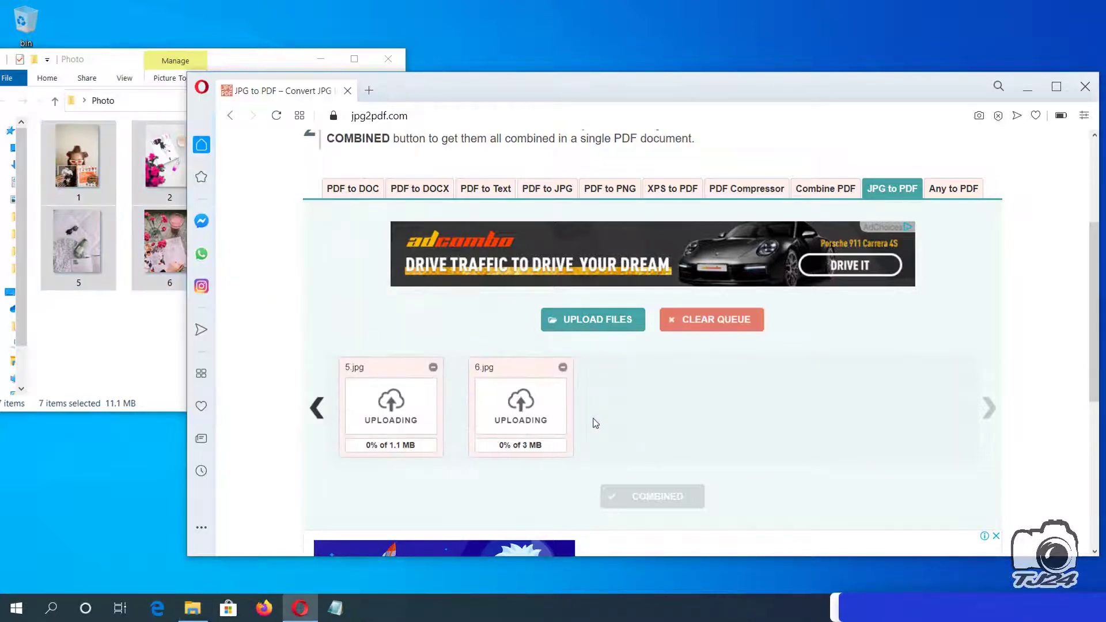
# Look through the conversion queue to check the order of the uploaded images.
pyautogui.click(318, 409)
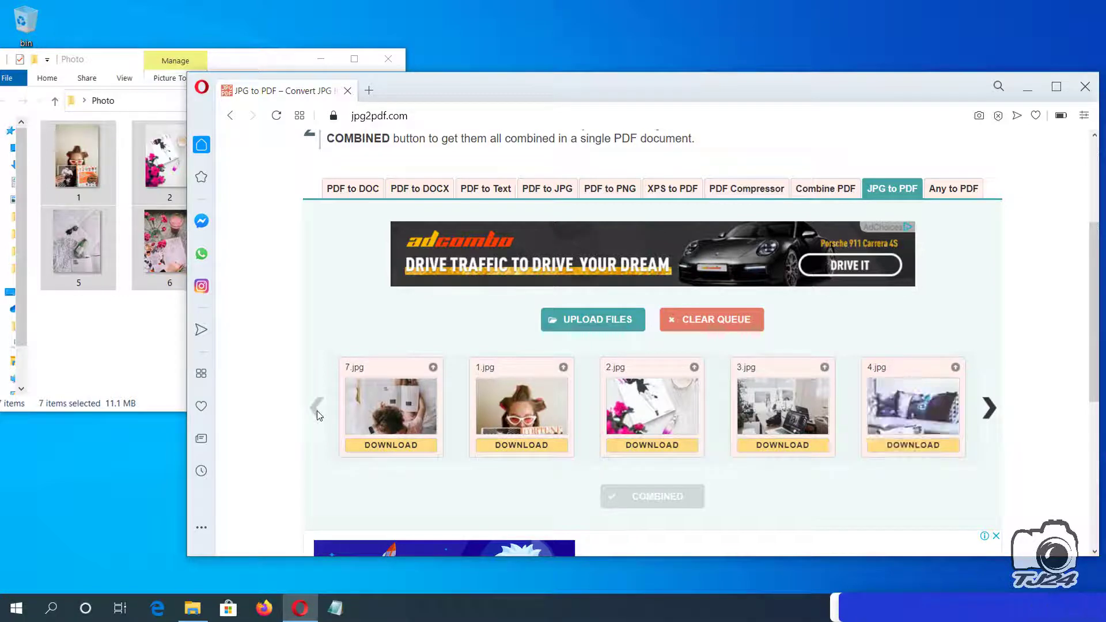
pyautogui.rightClick(365, 404)
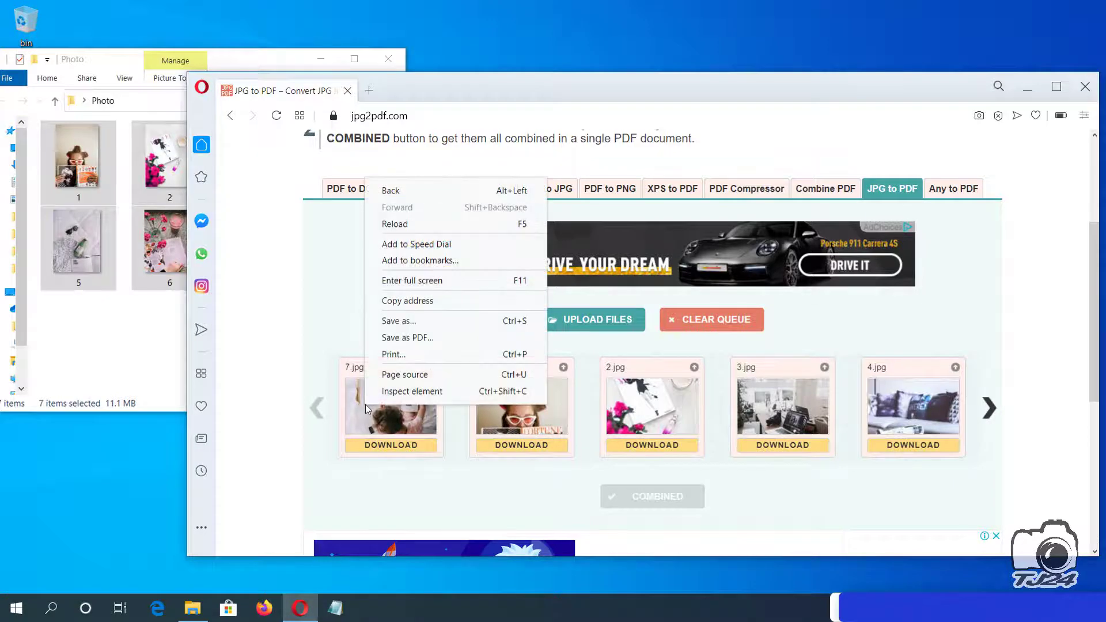
pyautogui.click(324, 409)
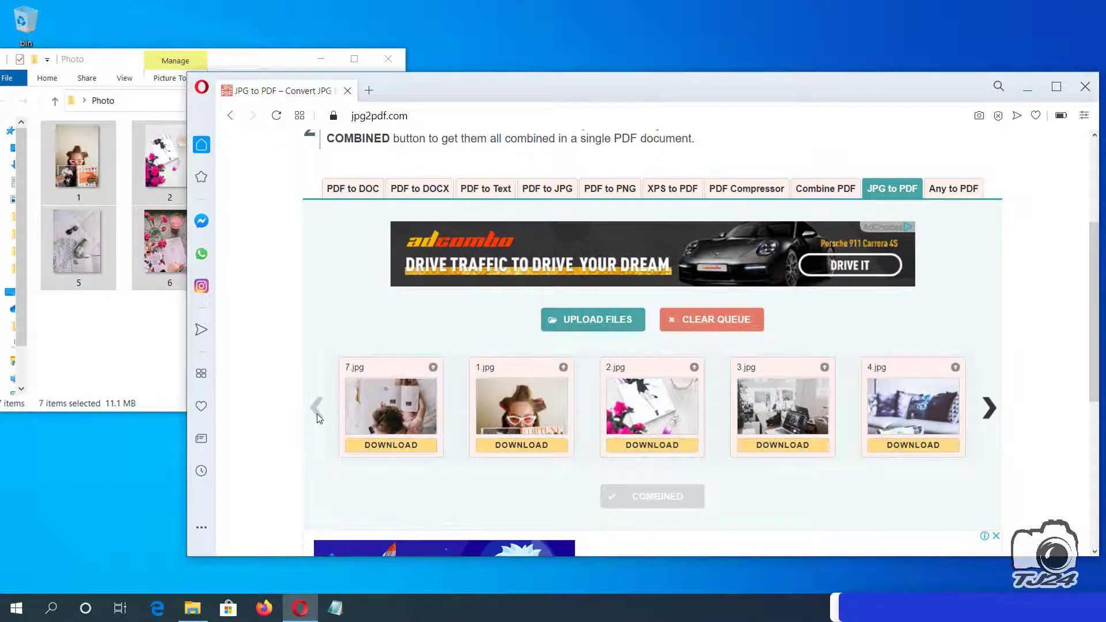
pyautogui.click(990, 409)
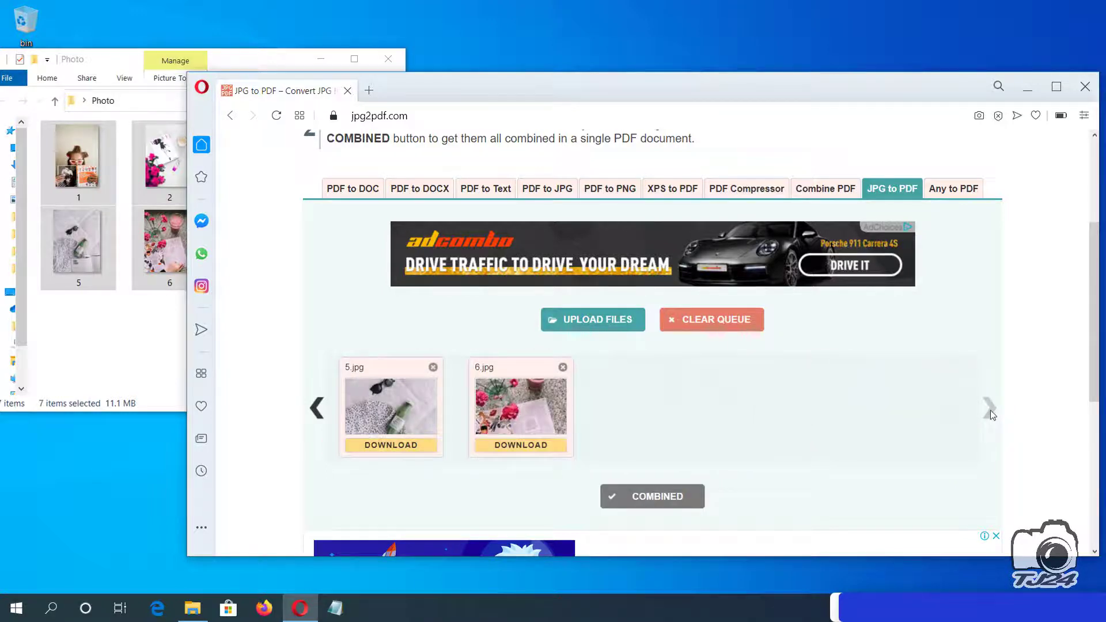
# Move 7.jpg from the start of the conversion queue to the end, after 6.jpg, and return to the first images.
pyautogui.click(317, 408)
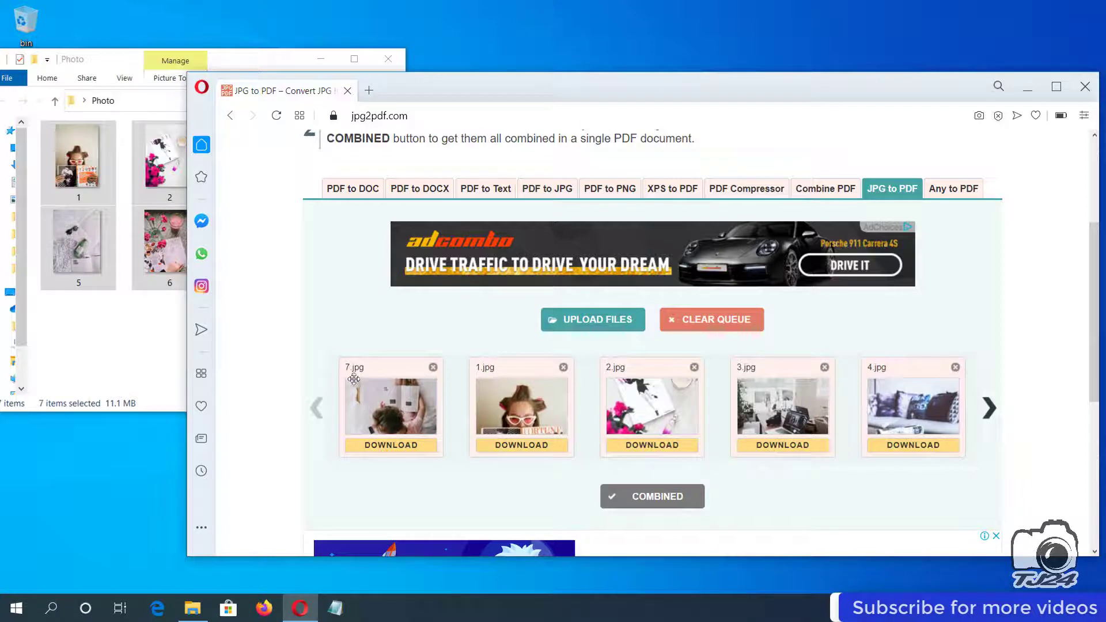
pyautogui.moveTo(357, 378); pyautogui.dragTo(1053, 411)
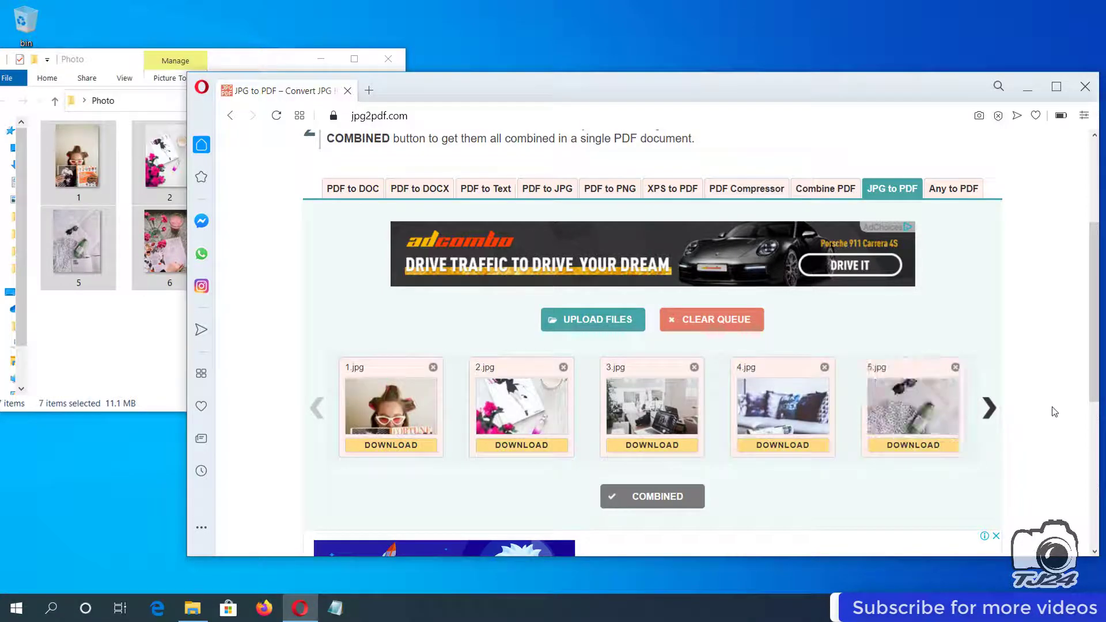
pyautogui.click(989, 409)
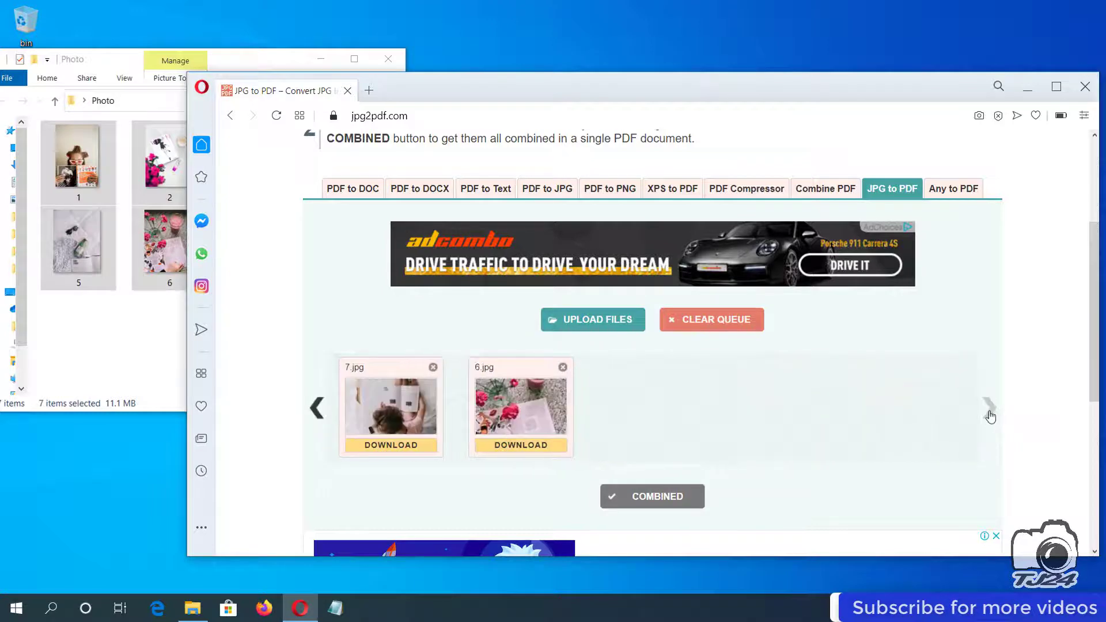
pyautogui.moveTo(429, 387); pyautogui.dragTo(573, 403)
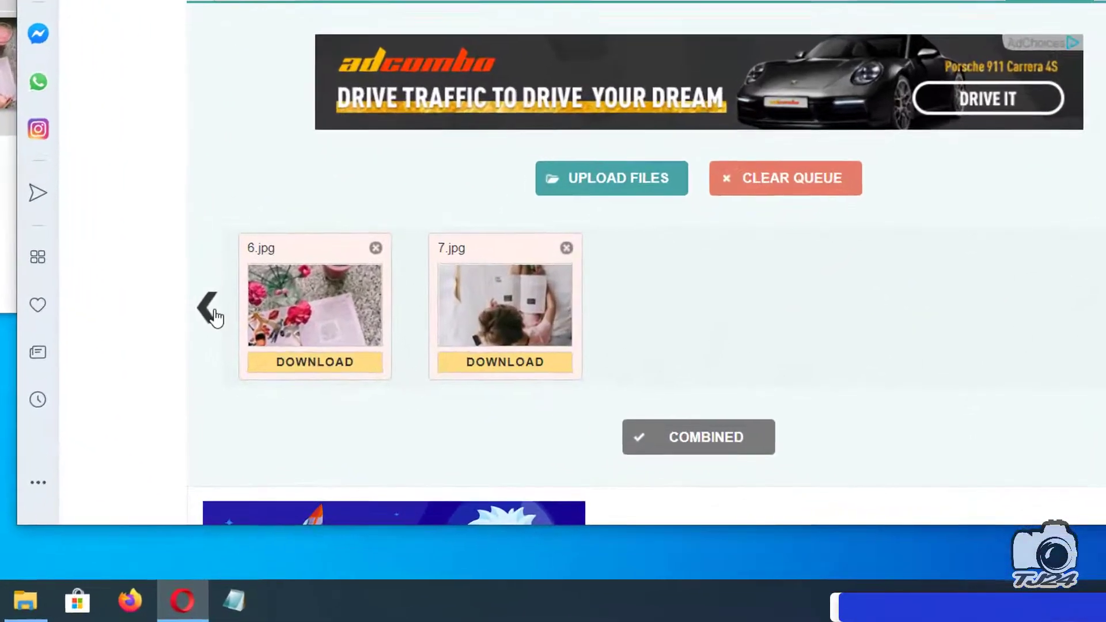
pyautogui.click(269, 364)
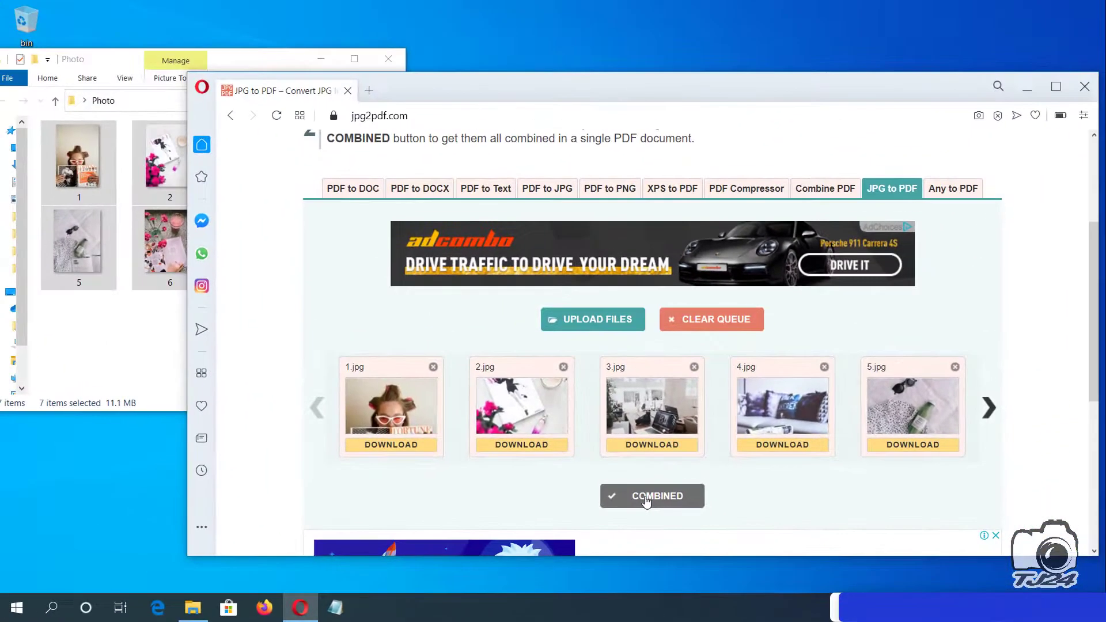
# Combine the queued images into a single PDF and open the downloaded jpg2pdf file from the Downloads folder in Adobe Acrobat Reader.
pyautogui.click(690, 444)
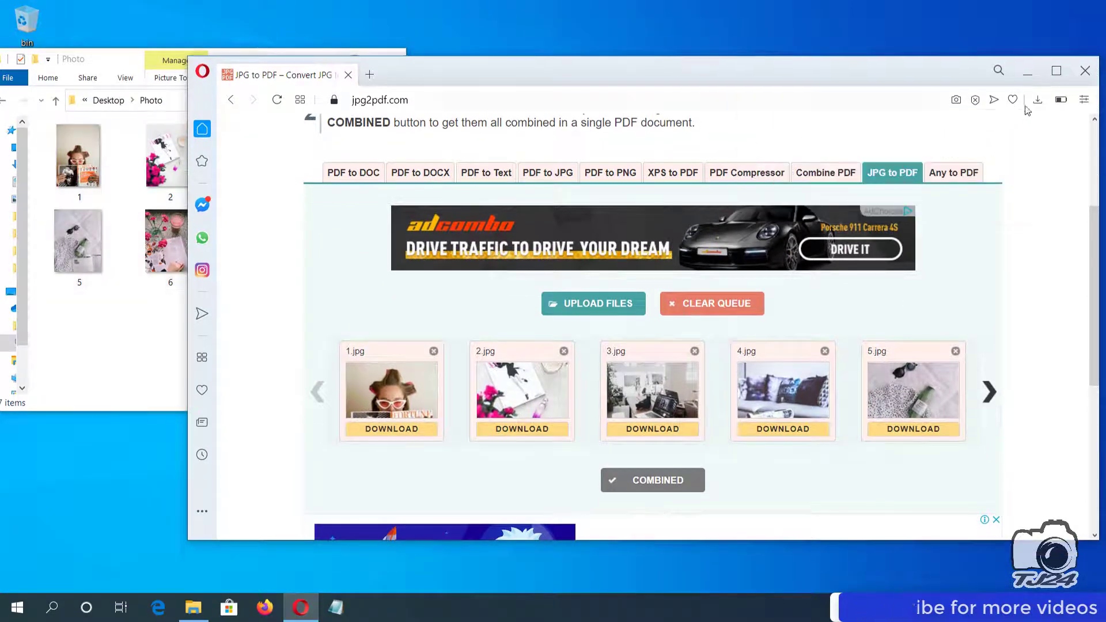
pyautogui.click(1025, 154)
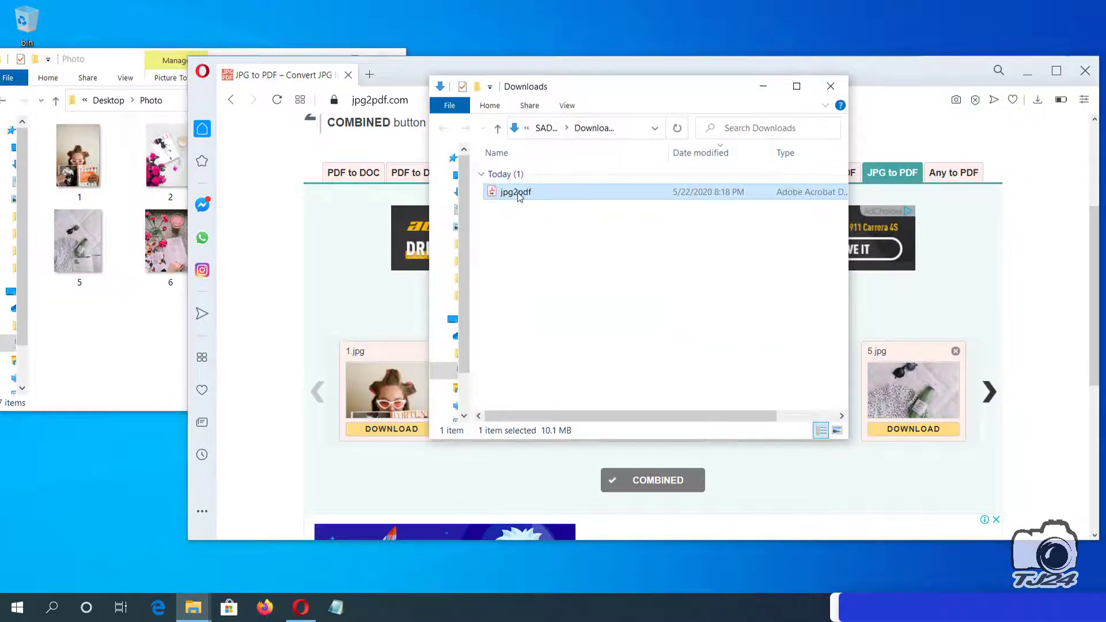
pyautogui.rightClick(517, 198)
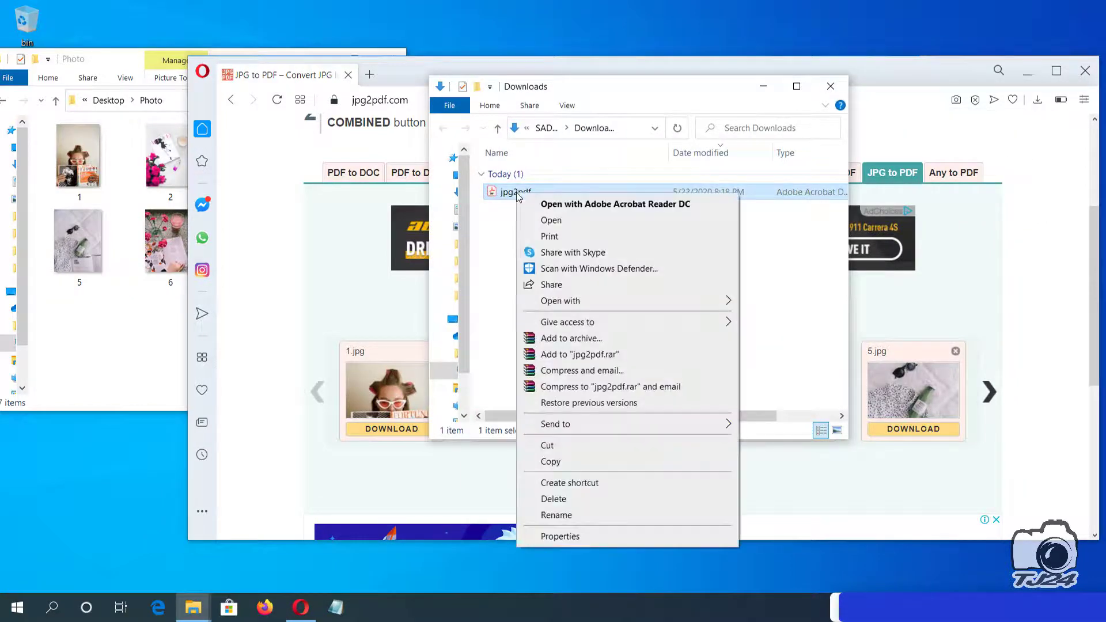
pyautogui.click(551, 220)
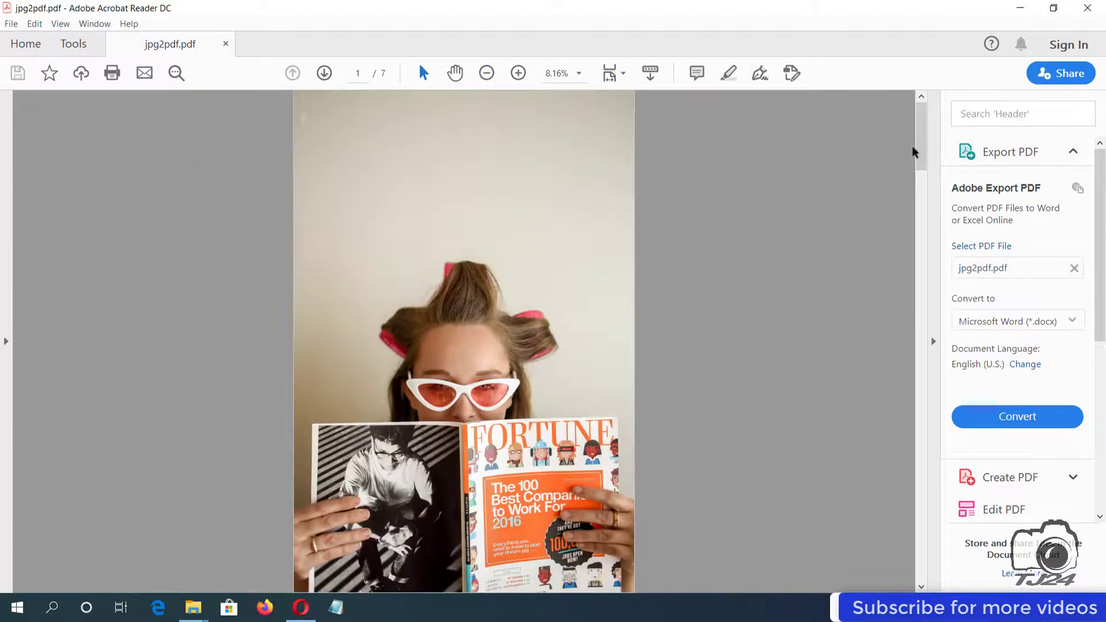
# Look through the pages of jpg2pdf.pdf to check the images and their order.
pyautogui.scroll(-3, 914, 157)
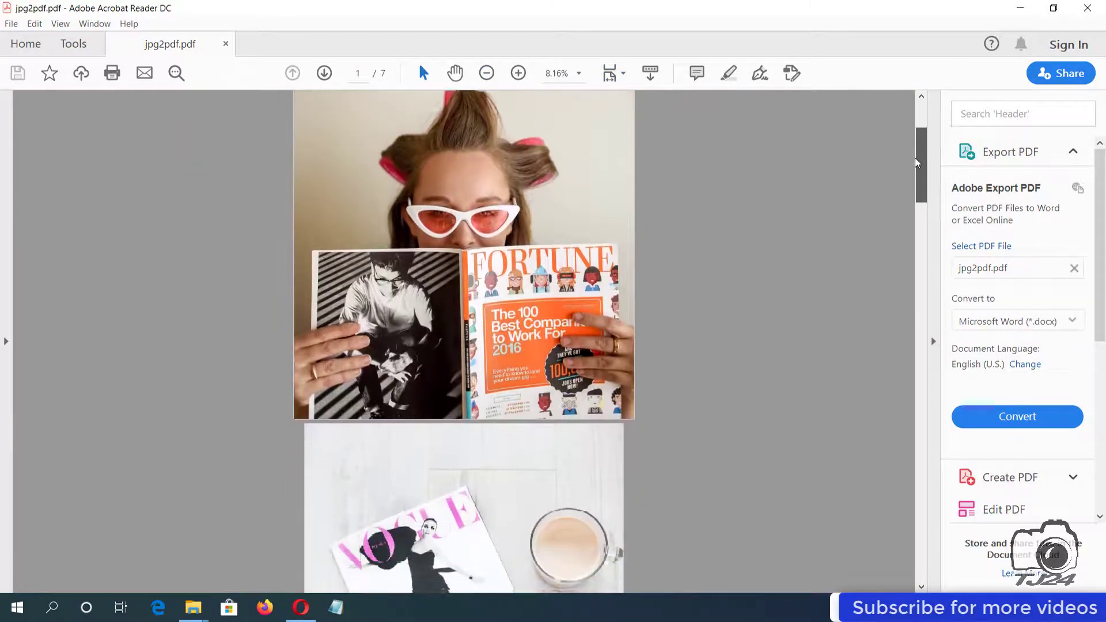
pyautogui.scroll(-5, 917, 163)
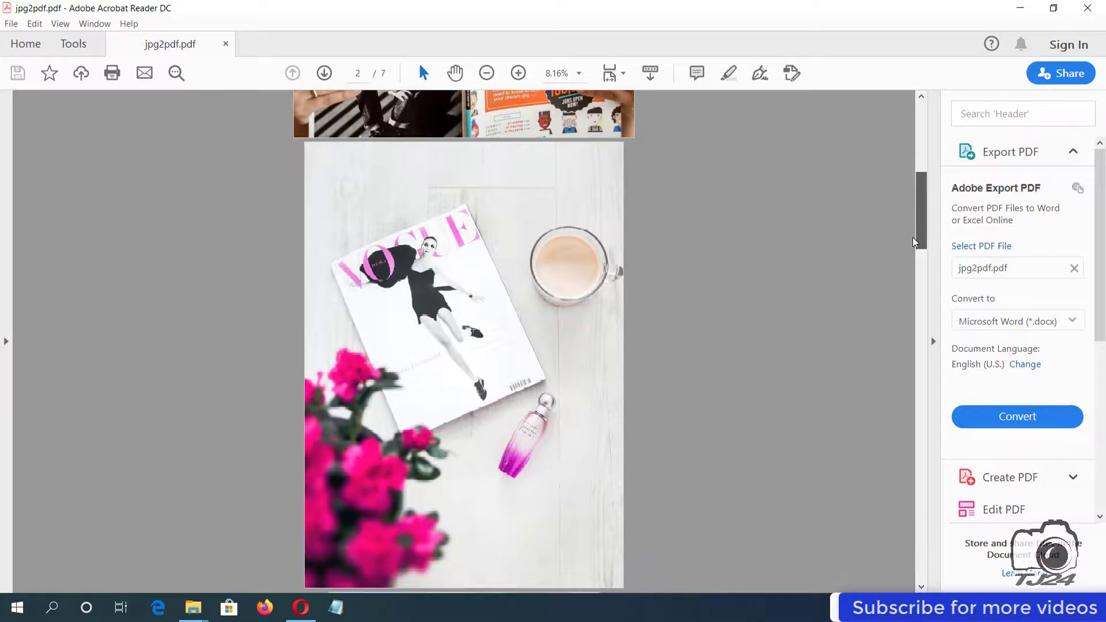
pyautogui.scroll(-8, 914, 242)
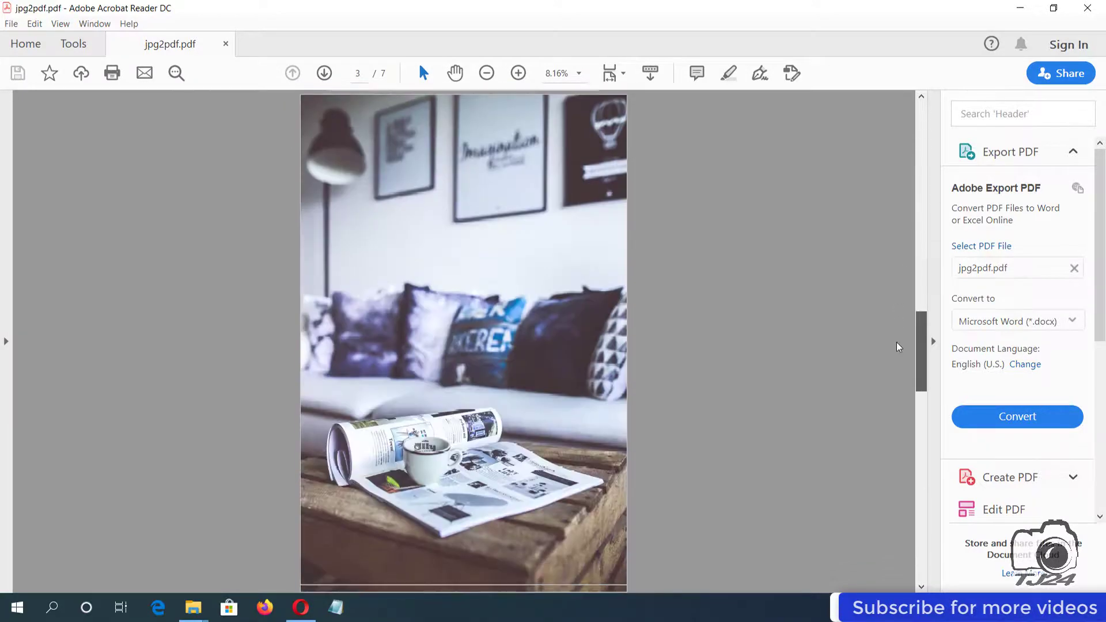
pyautogui.scroll(-5, 899, 347)
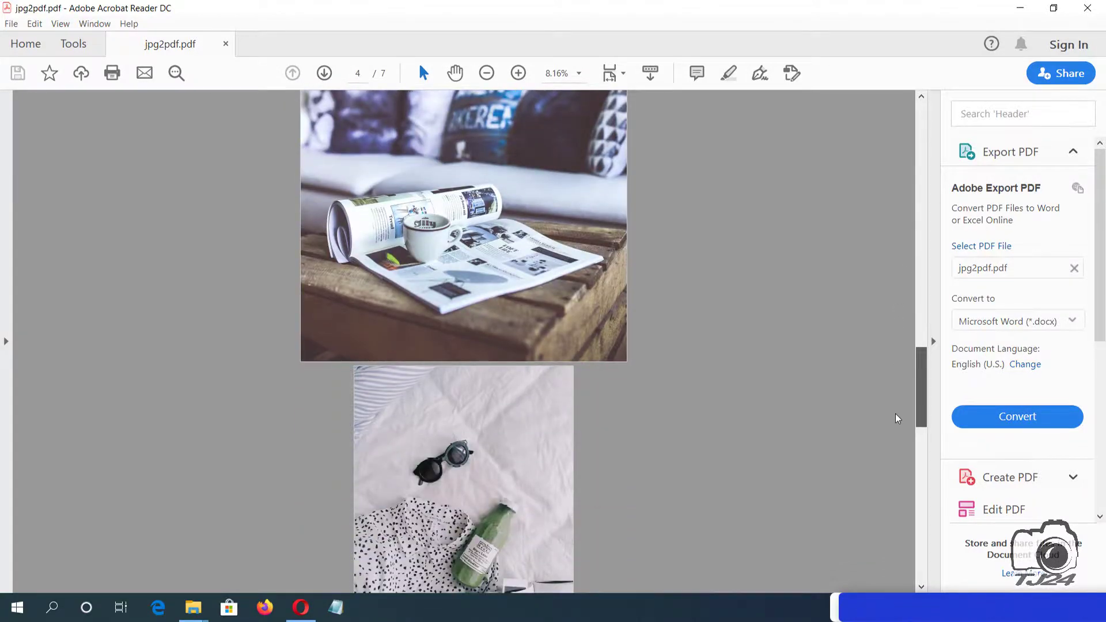
pyautogui.scroll(-5, 920, 406)
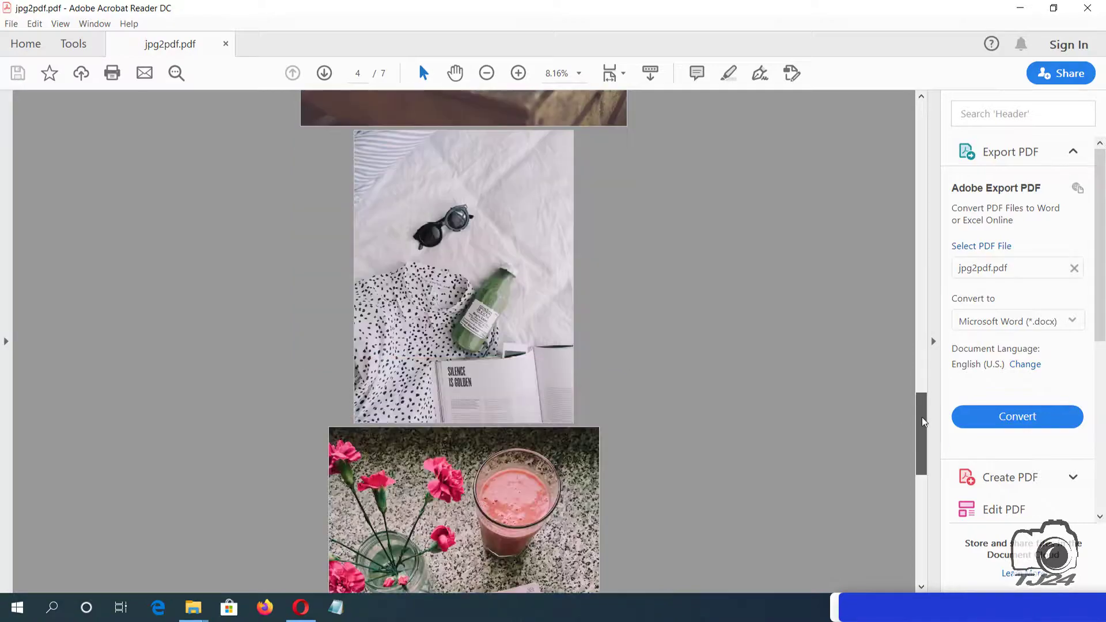
pyautogui.scroll(-5, 922, 445)
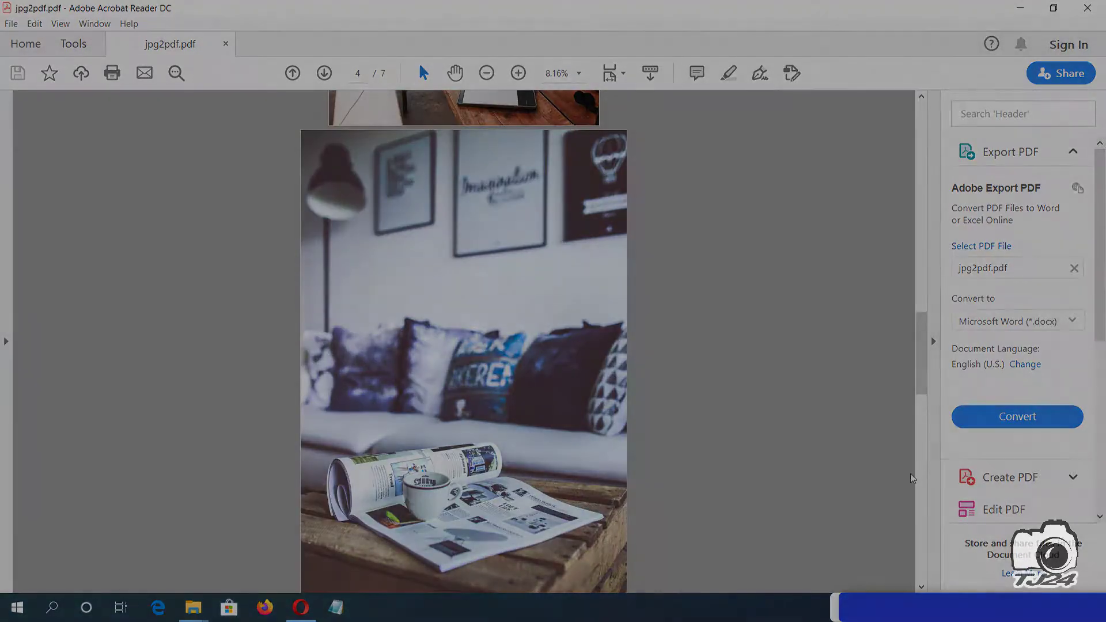